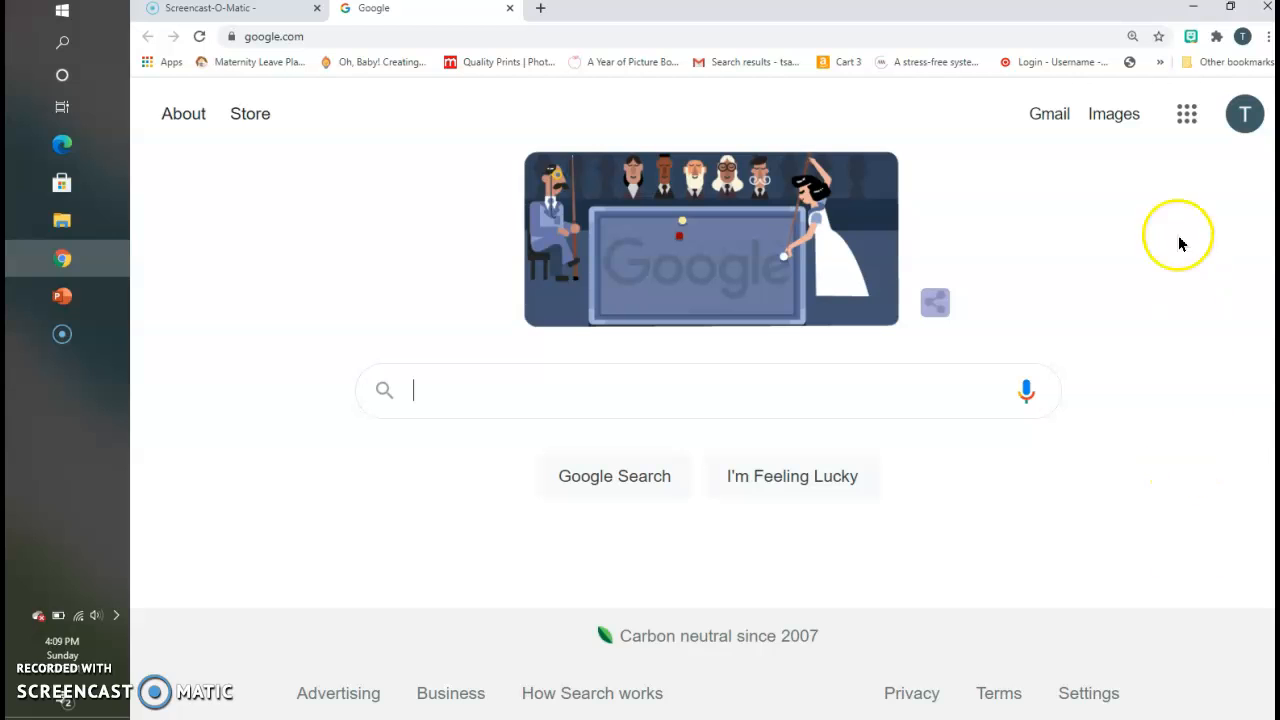
Step: Open Google Classroom from the list of Google apps
click(1186, 118)
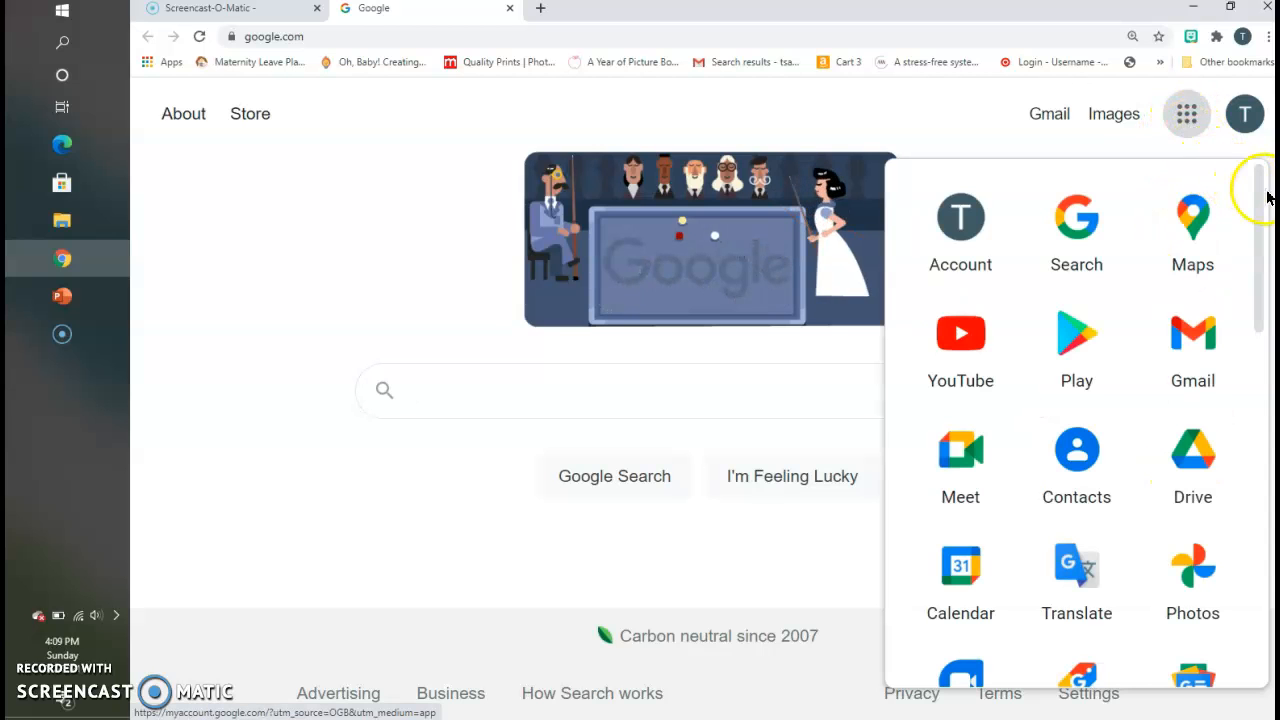
drag(1260, 192, 1258, 444)
click(971, 456)
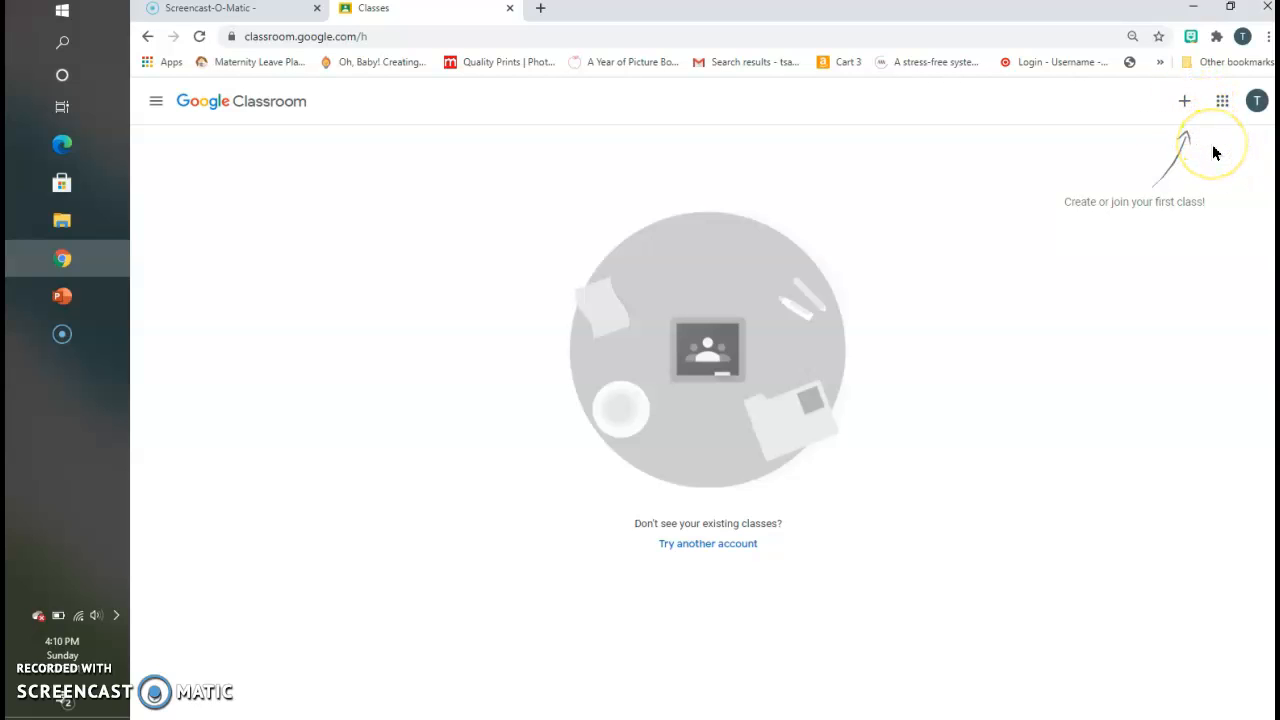
Step: Start creating a new class and accept the notice about not using Classroom at a school with students
click(1185, 104)
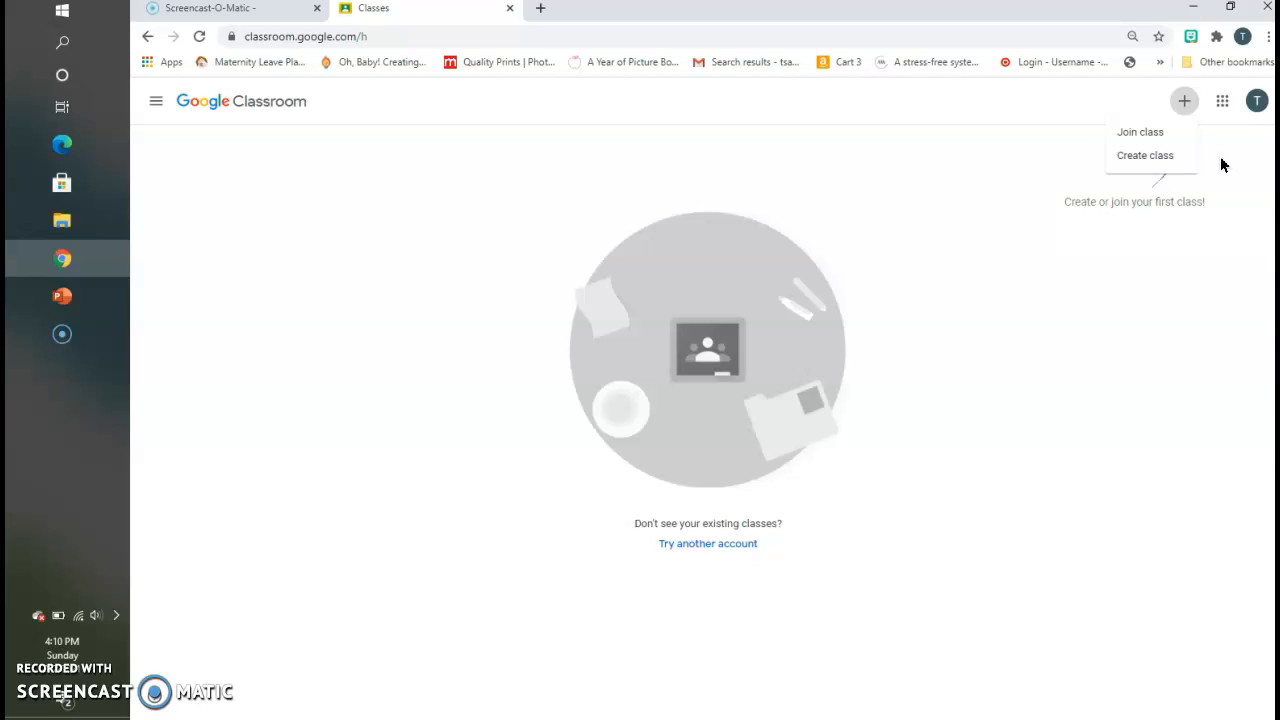
click(1170, 157)
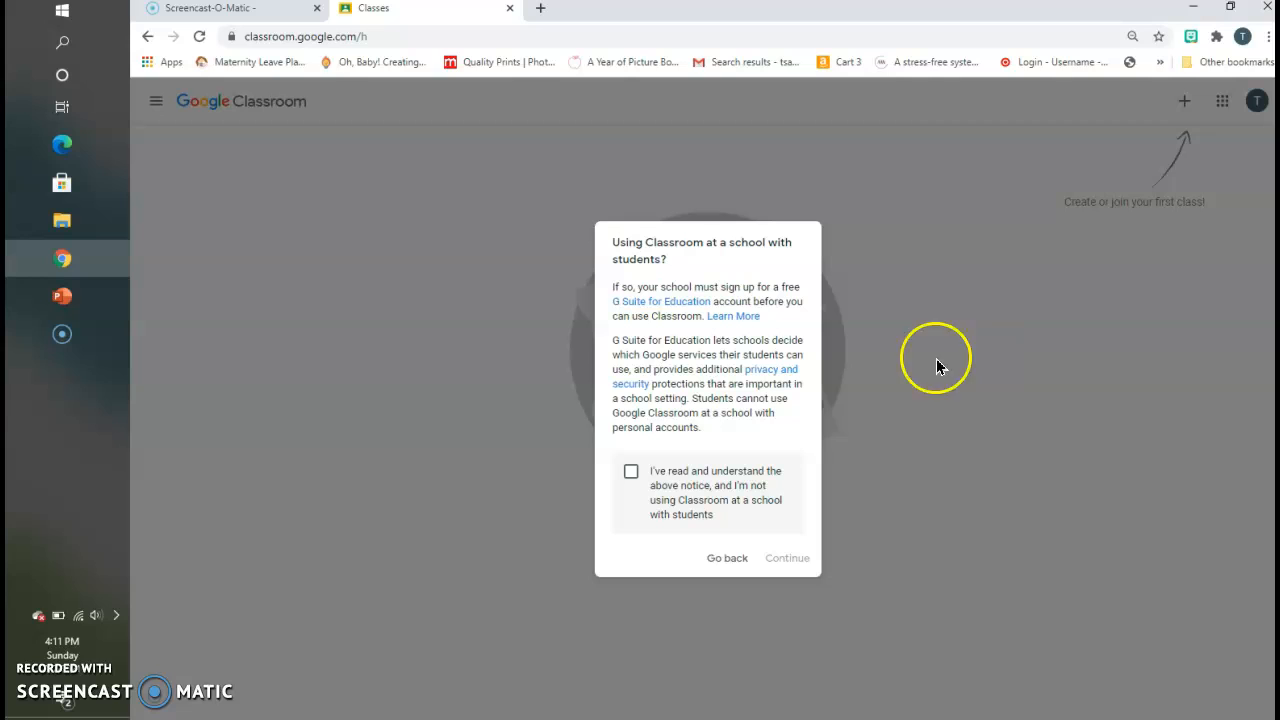
click(630, 476)
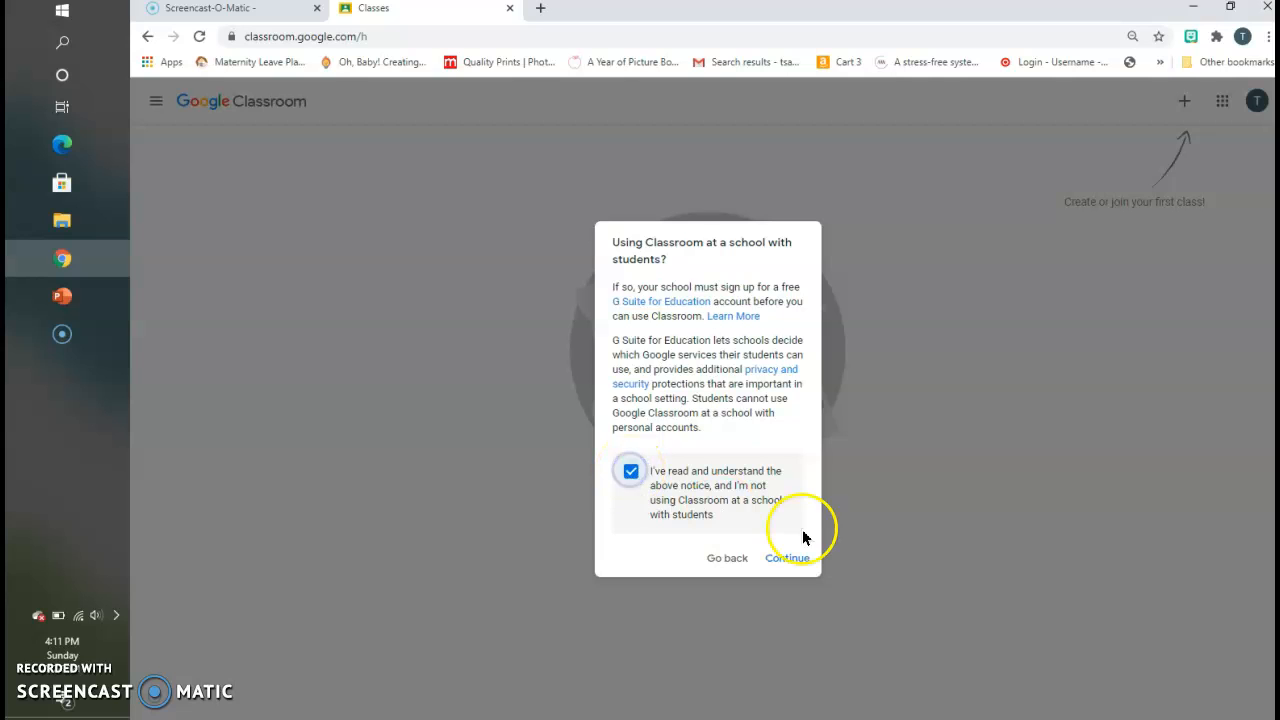
click(789, 559)
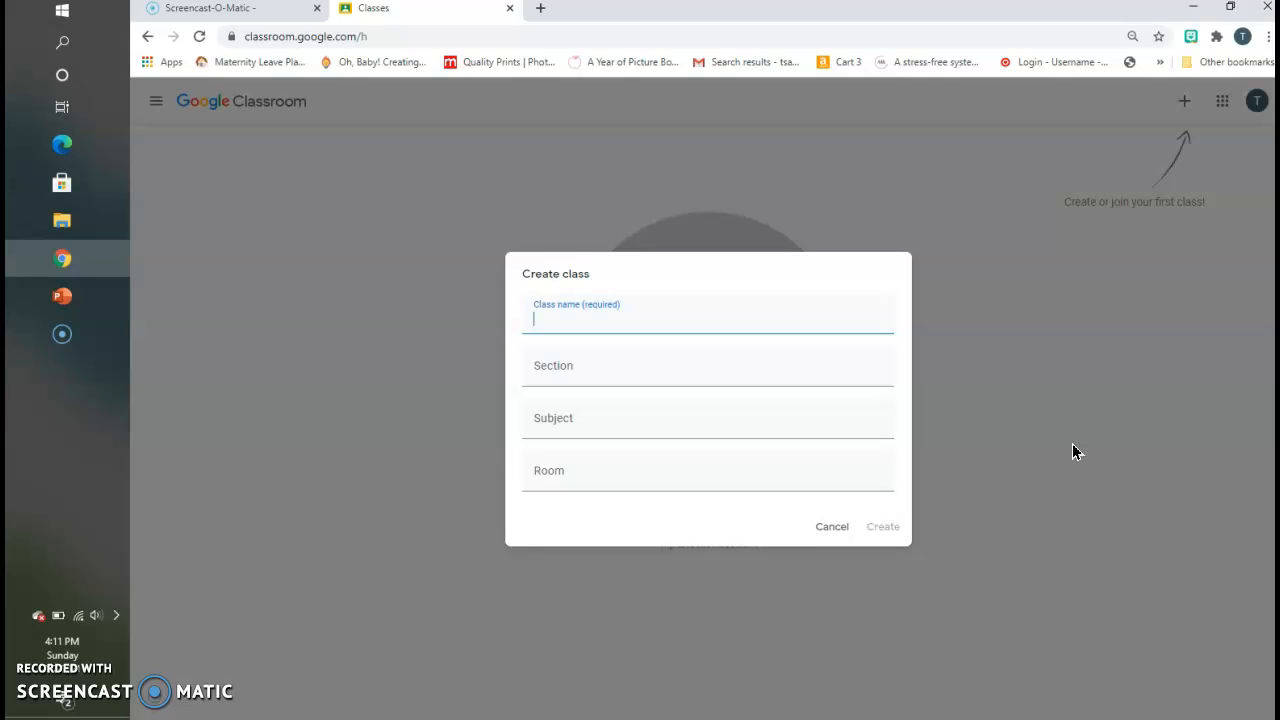
Step: Create the class with the teacher's title and surname as class name, section 2020-2021, subject third grade and room 10
text(Mrs. )
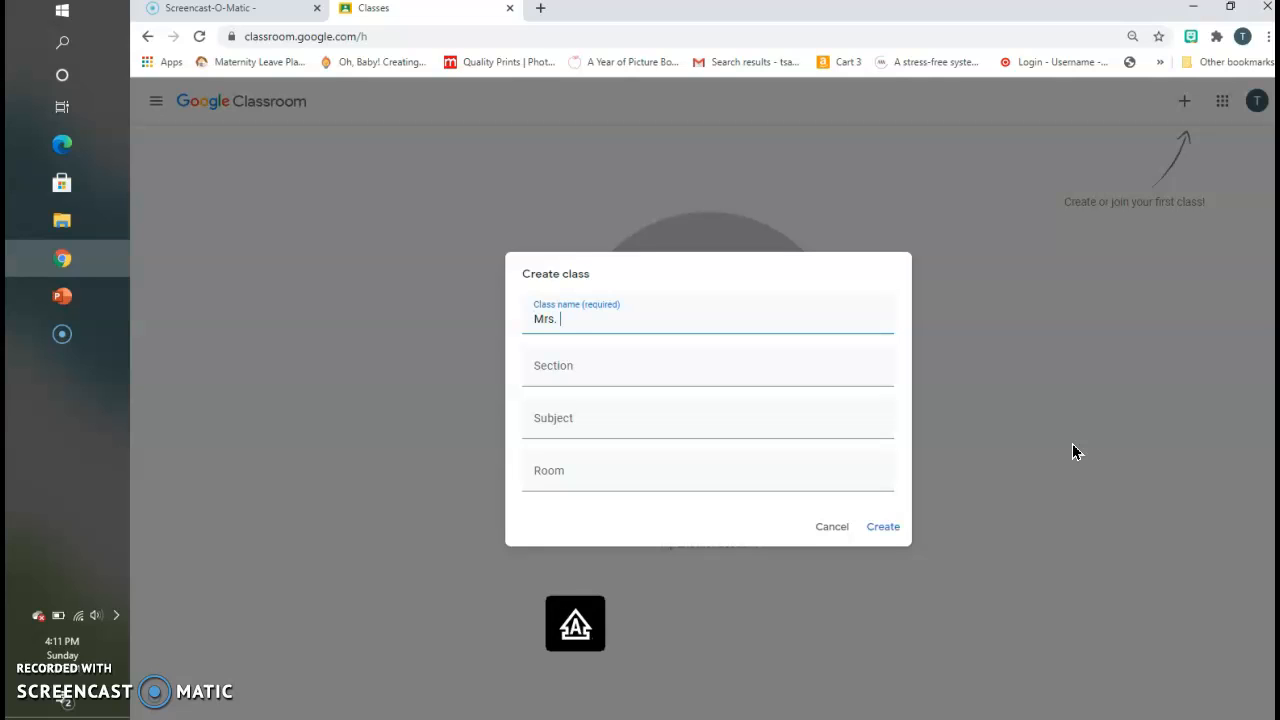
text(Sanford)
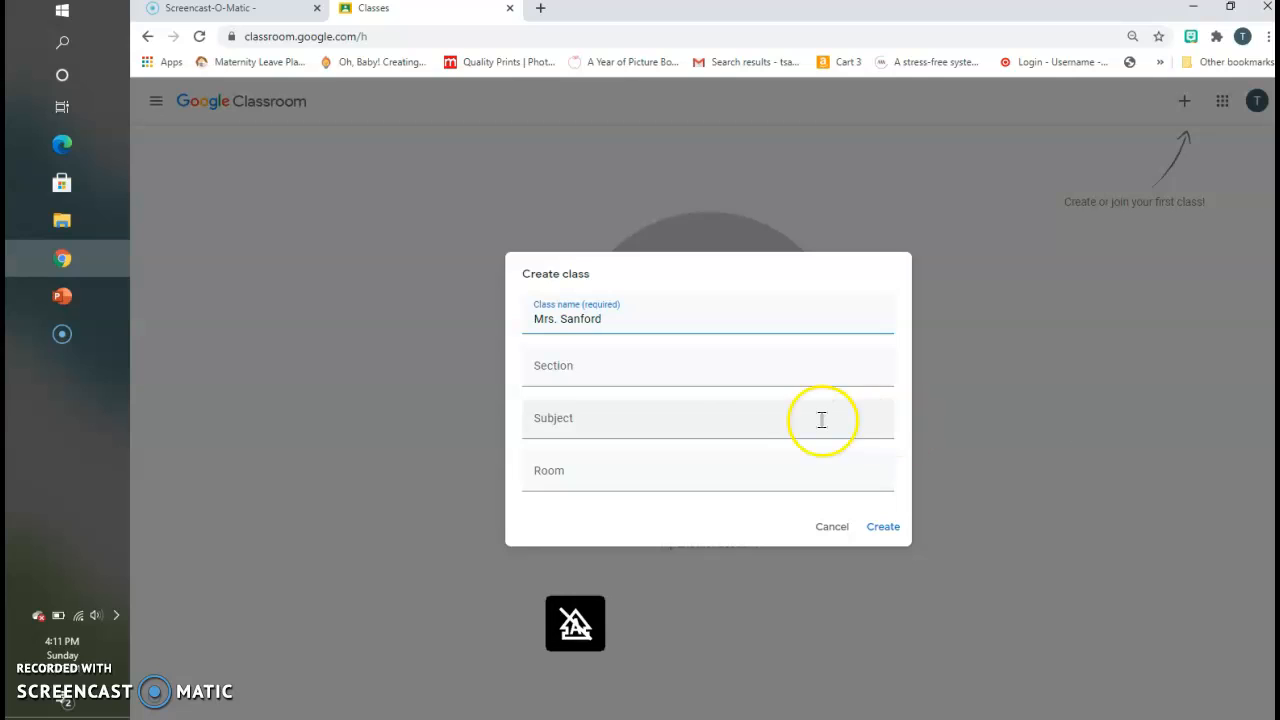
click(714, 379)
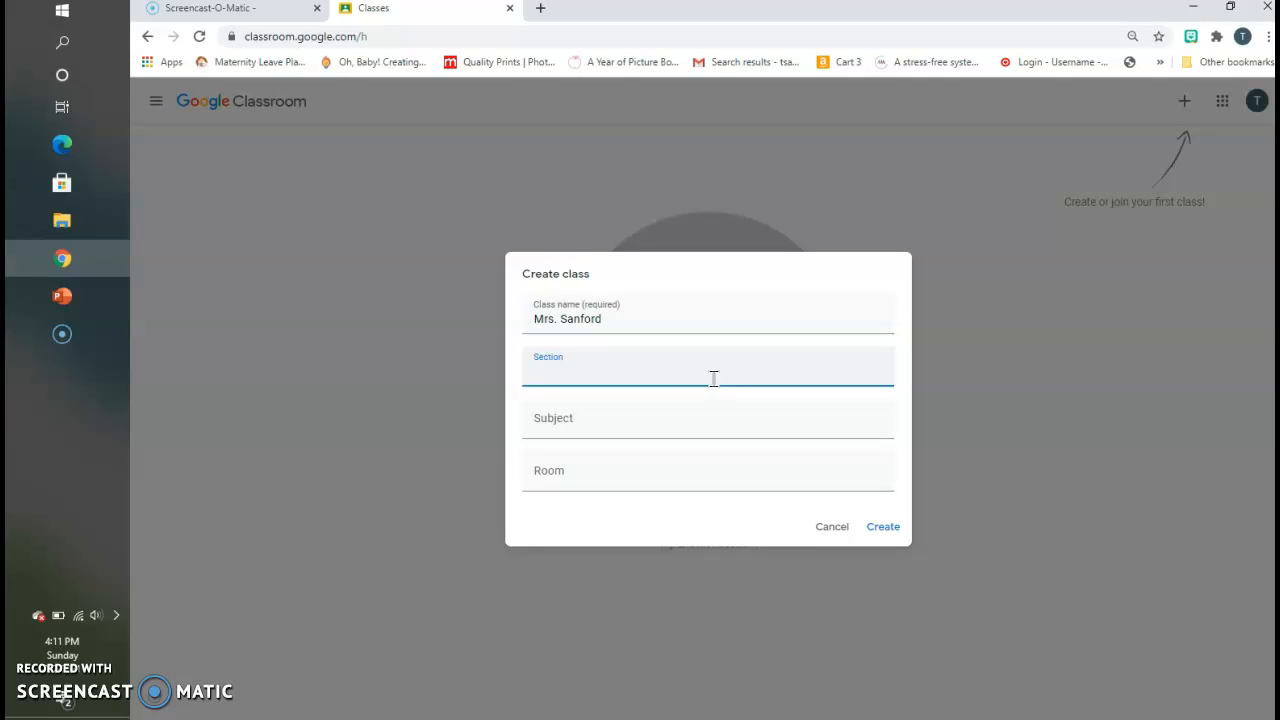
text(2020-2021)
click(638, 425)
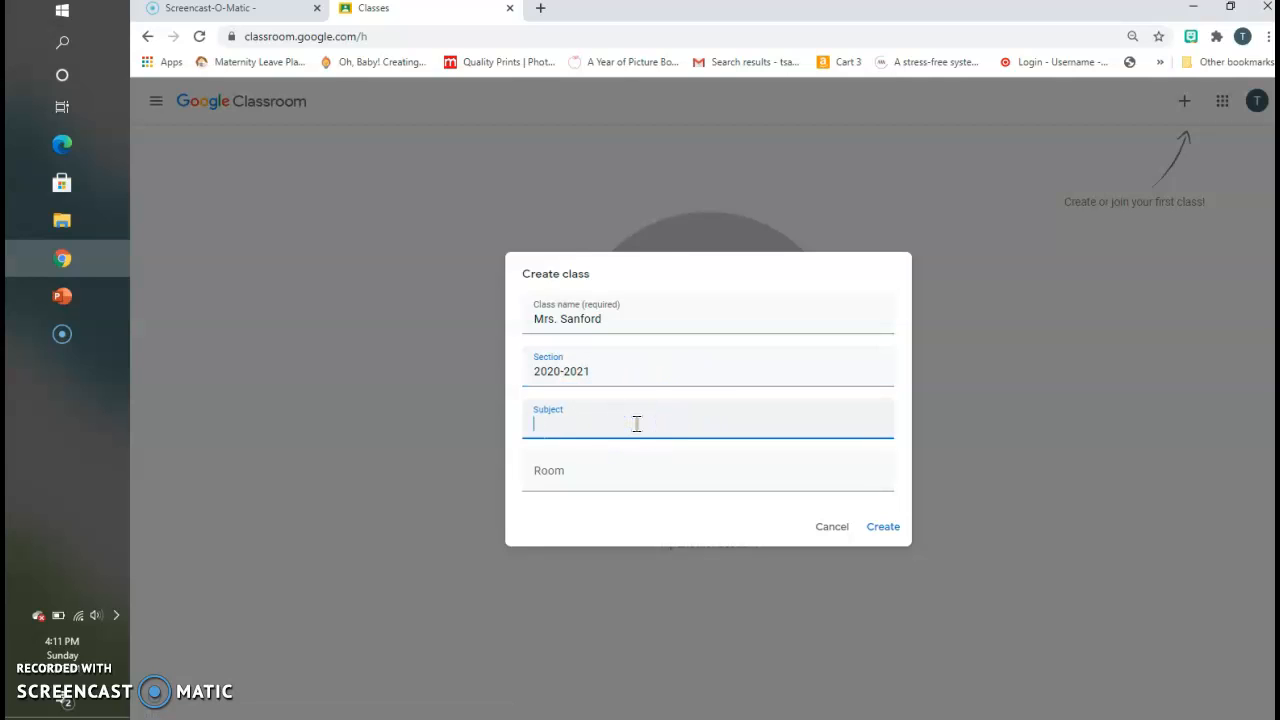
text(t)
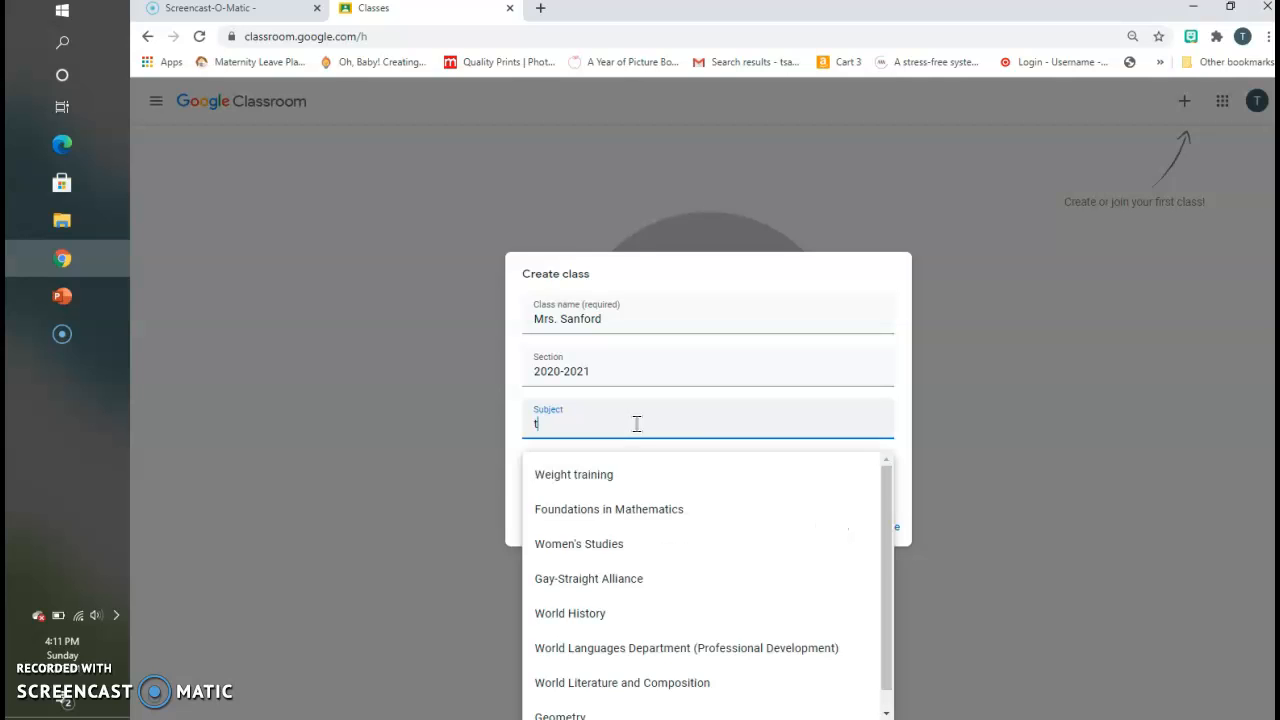
text(hird grade)
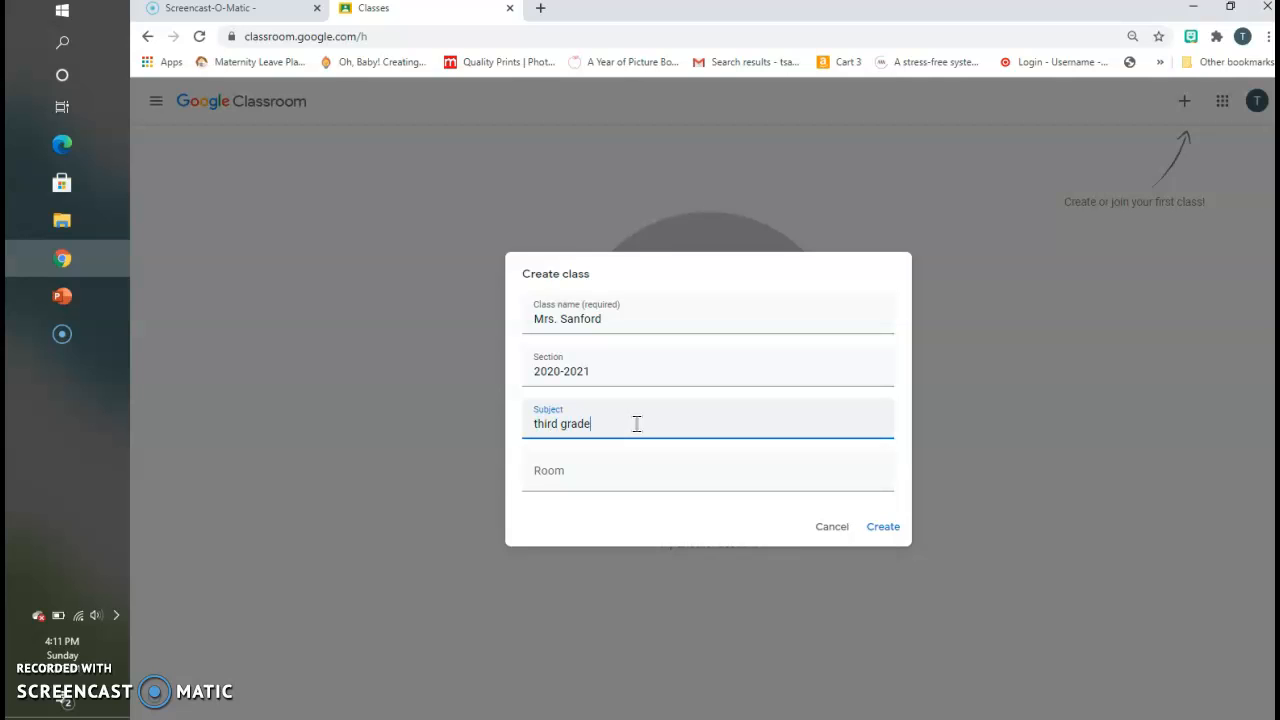
click(572, 475)
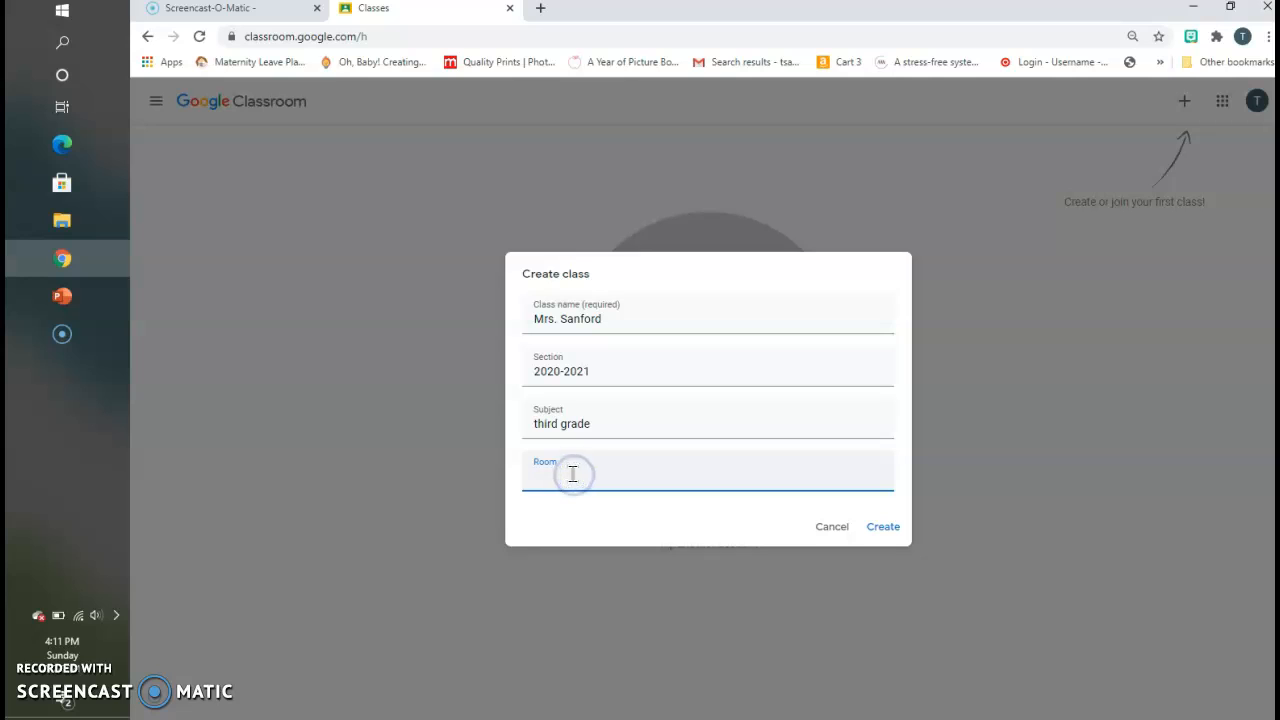
text(10)
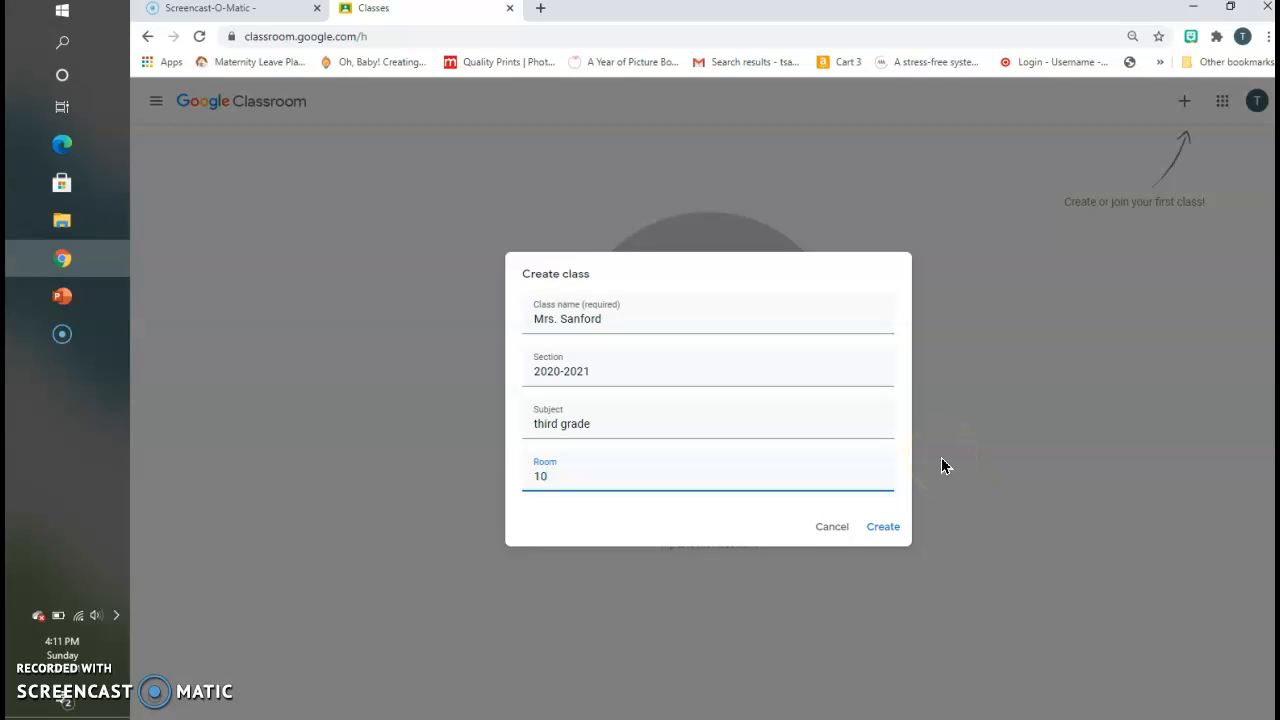
click(880, 527)
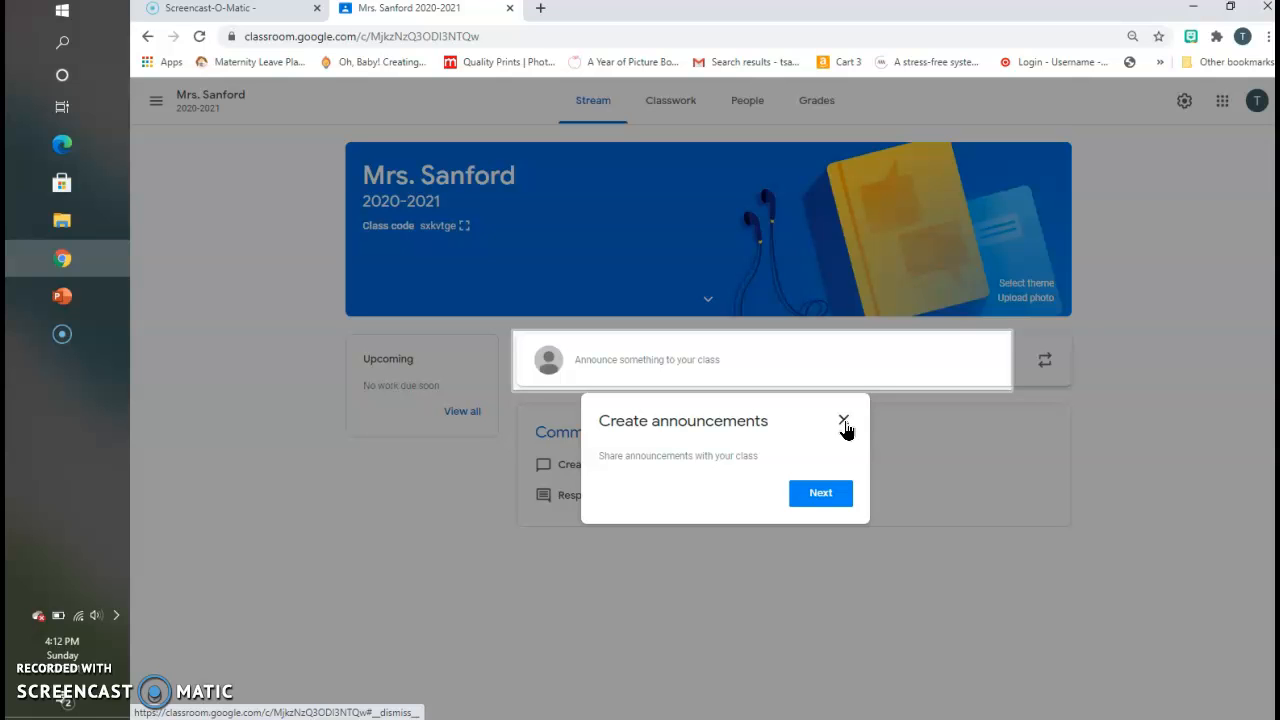
Step: Dismiss the announcements tip and apply the General gallery's grey theme with the orange book and glasses to the class
click(821, 497)
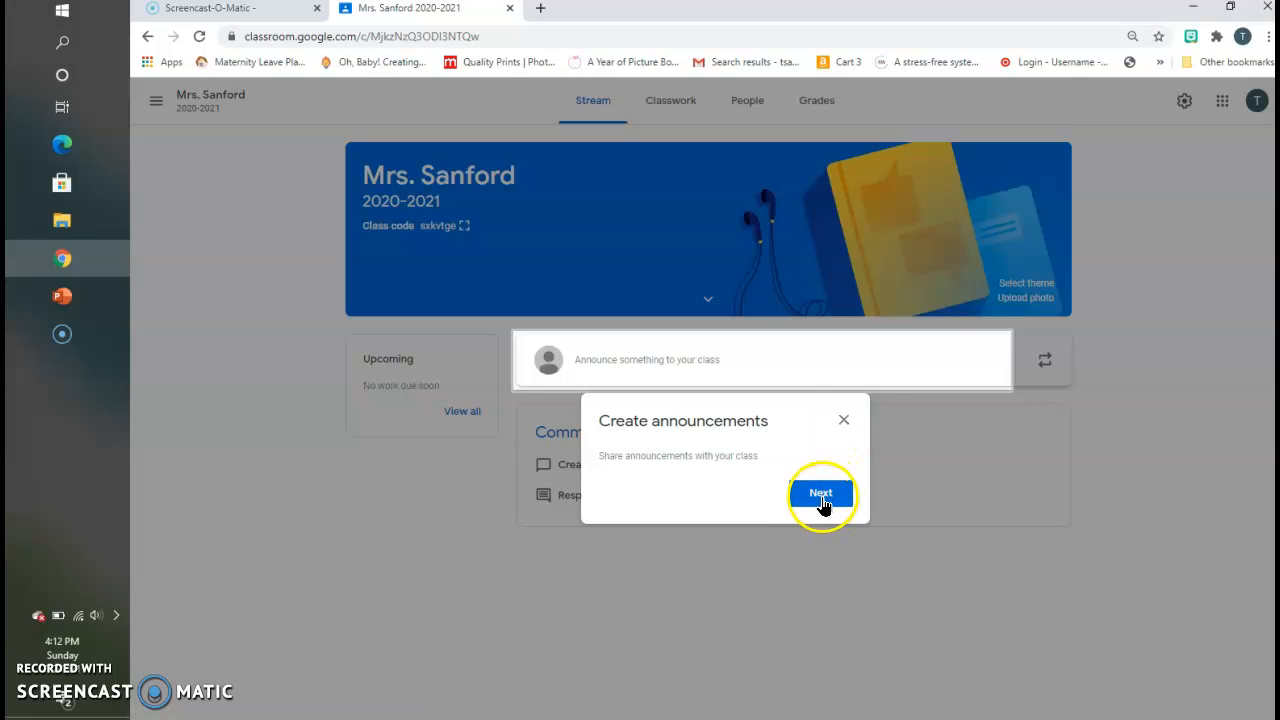
click(844, 421)
click(1030, 283)
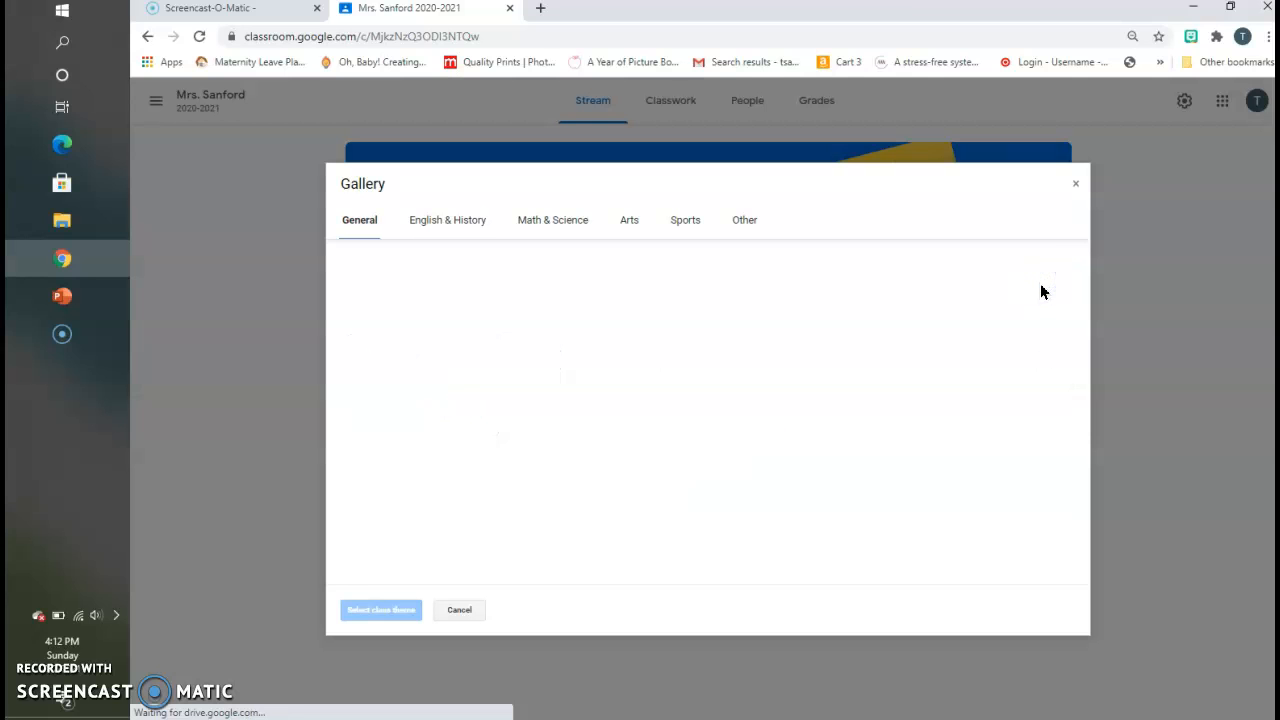
click(910, 492)
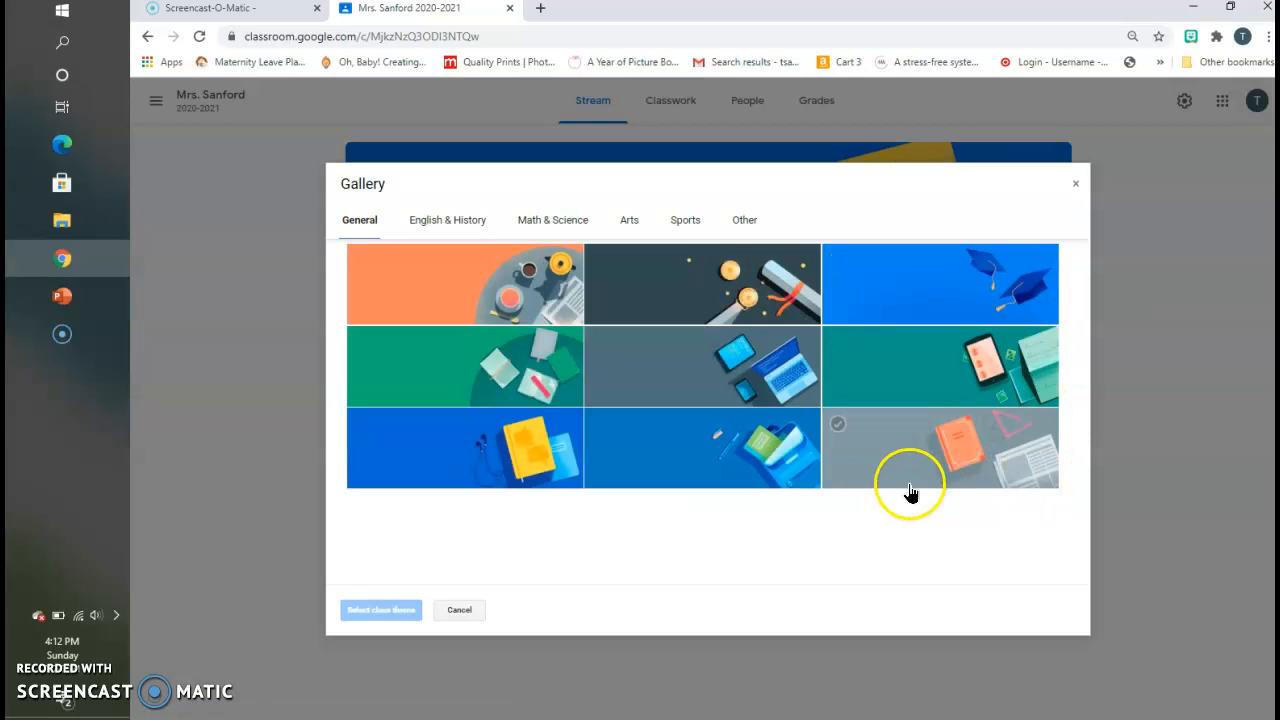
click(1007, 440)
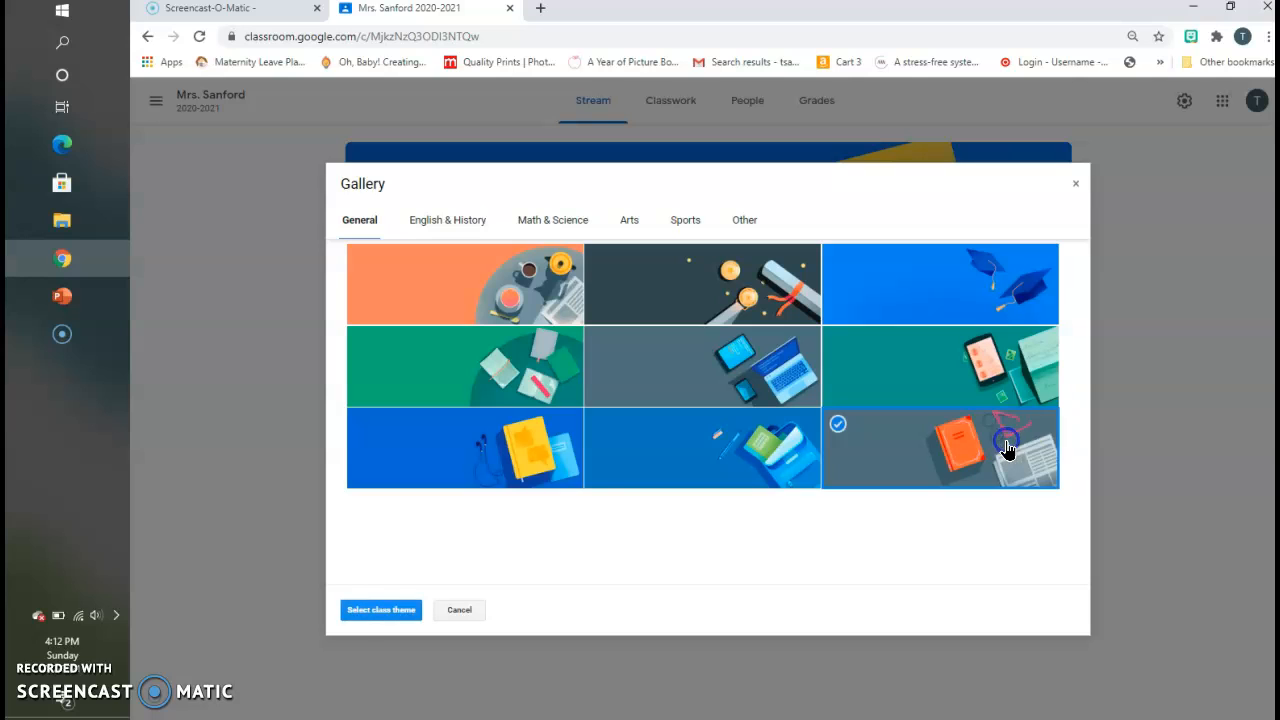
click(380, 612)
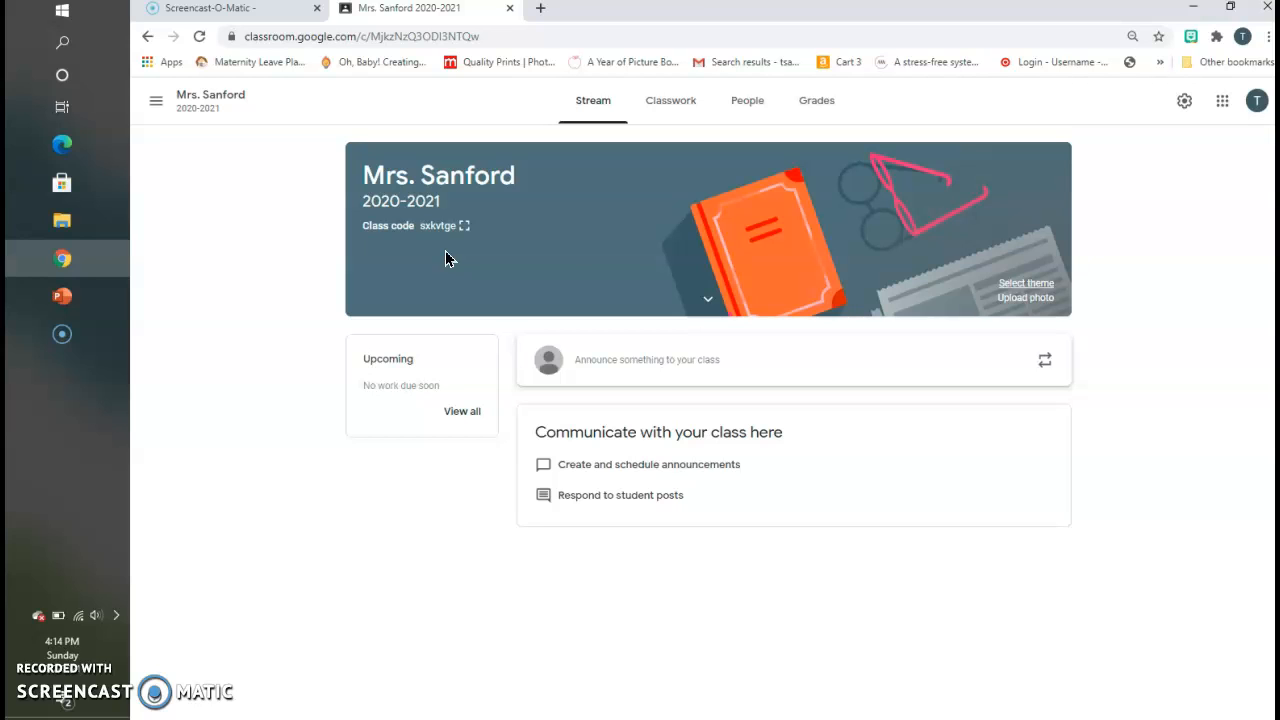
Step: Write the class announcement "Welcome to Third Grade!" in the stream
click(790, 368)
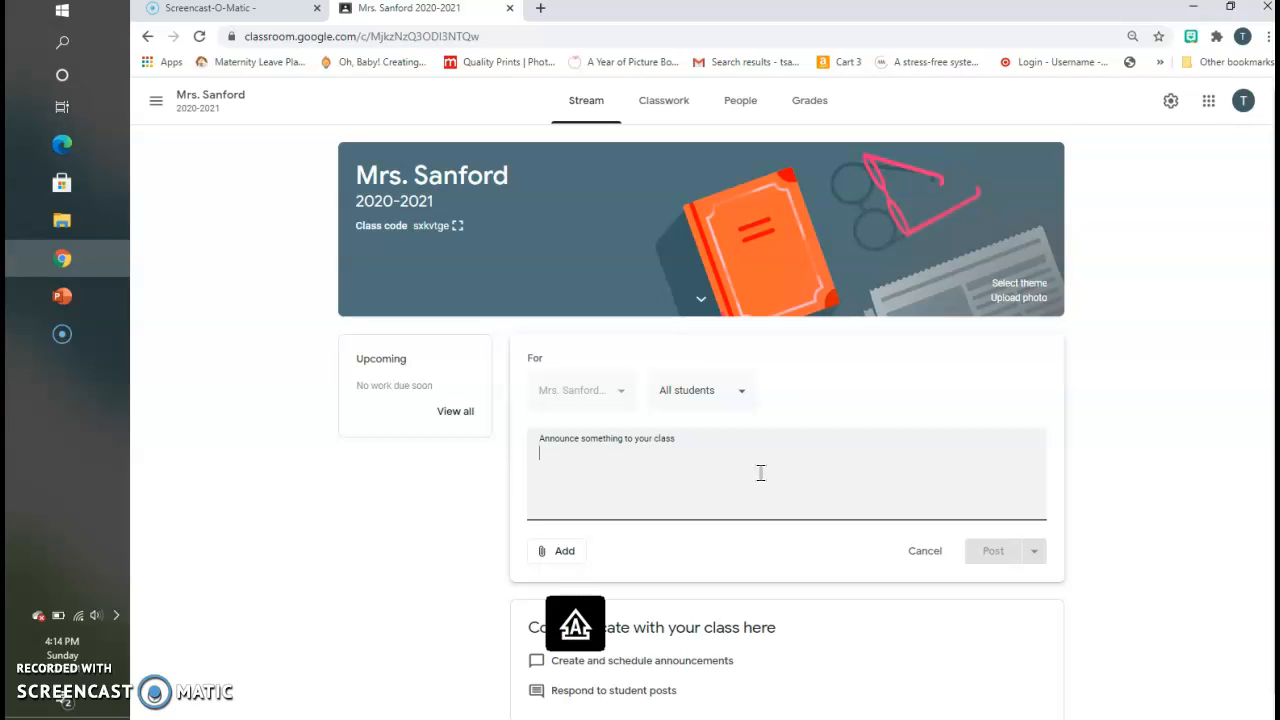
text(Welcome to )
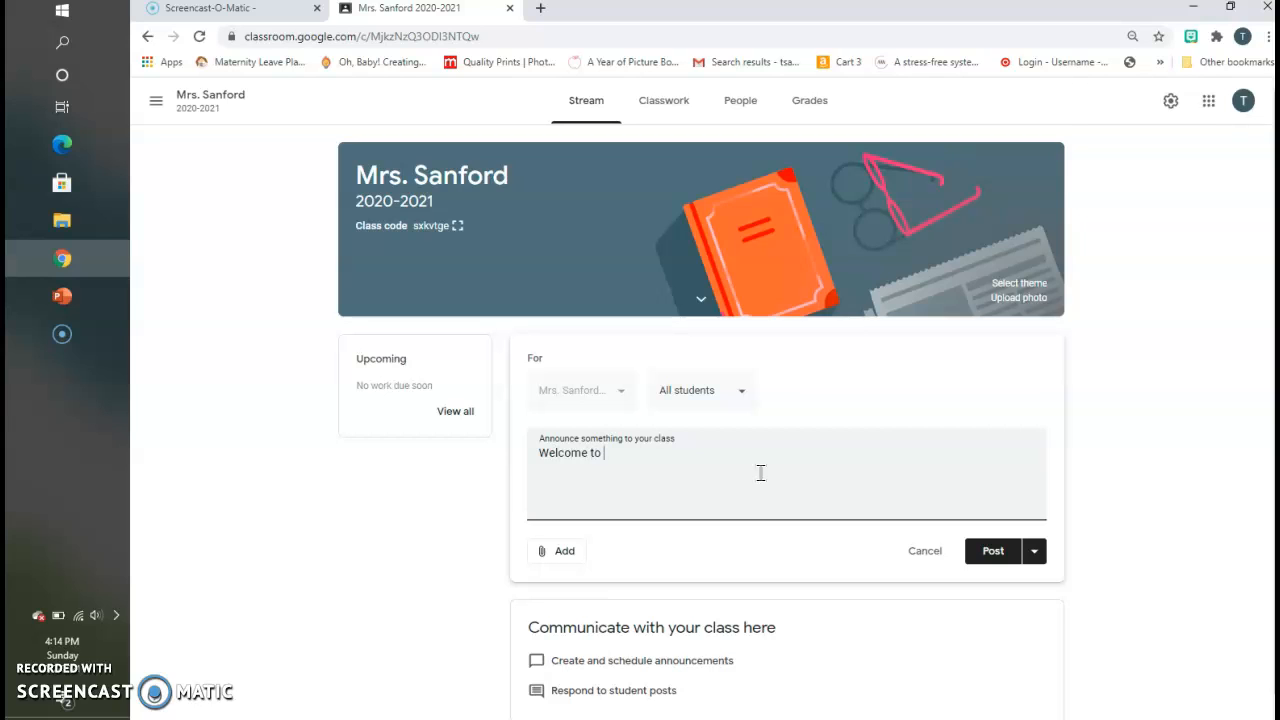
text(Third)
click(760, 473)
text(Grade!)
Step: Examine the announcement's attachment types, its student audience setting and the choices for posting, scheduling or saving a draft
click(563, 553)
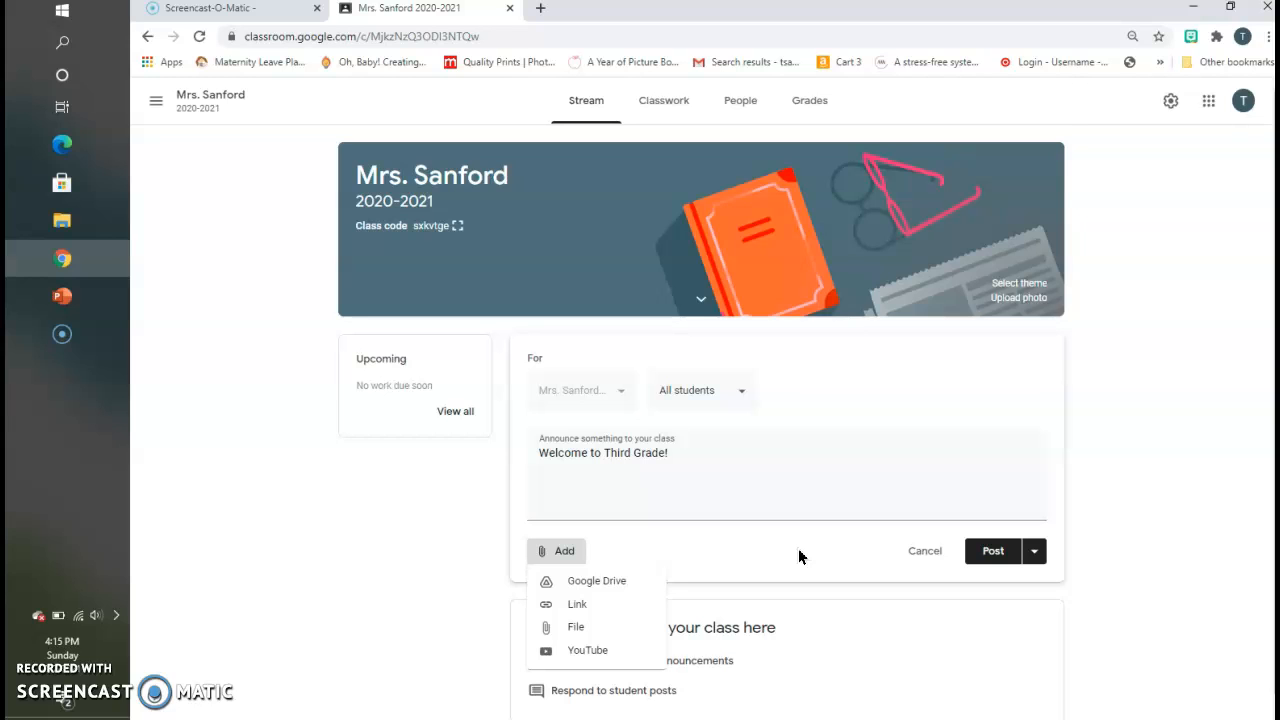
click(736, 553)
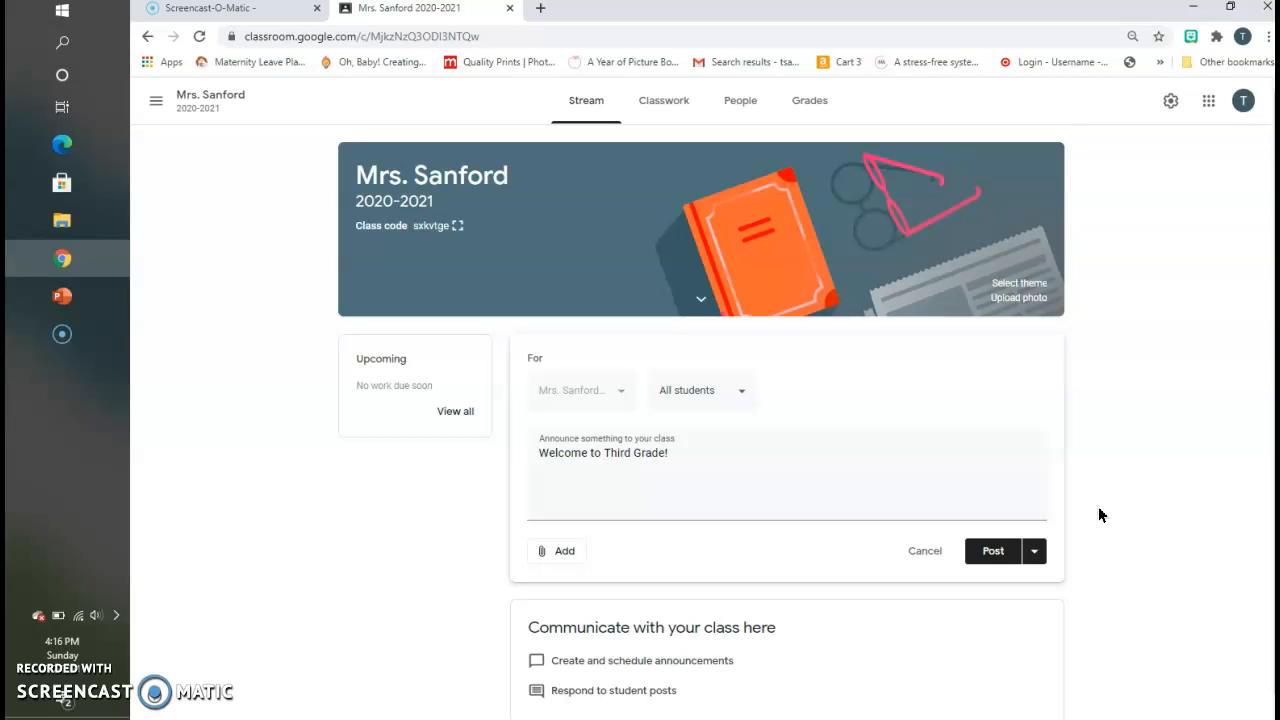
click(744, 390)
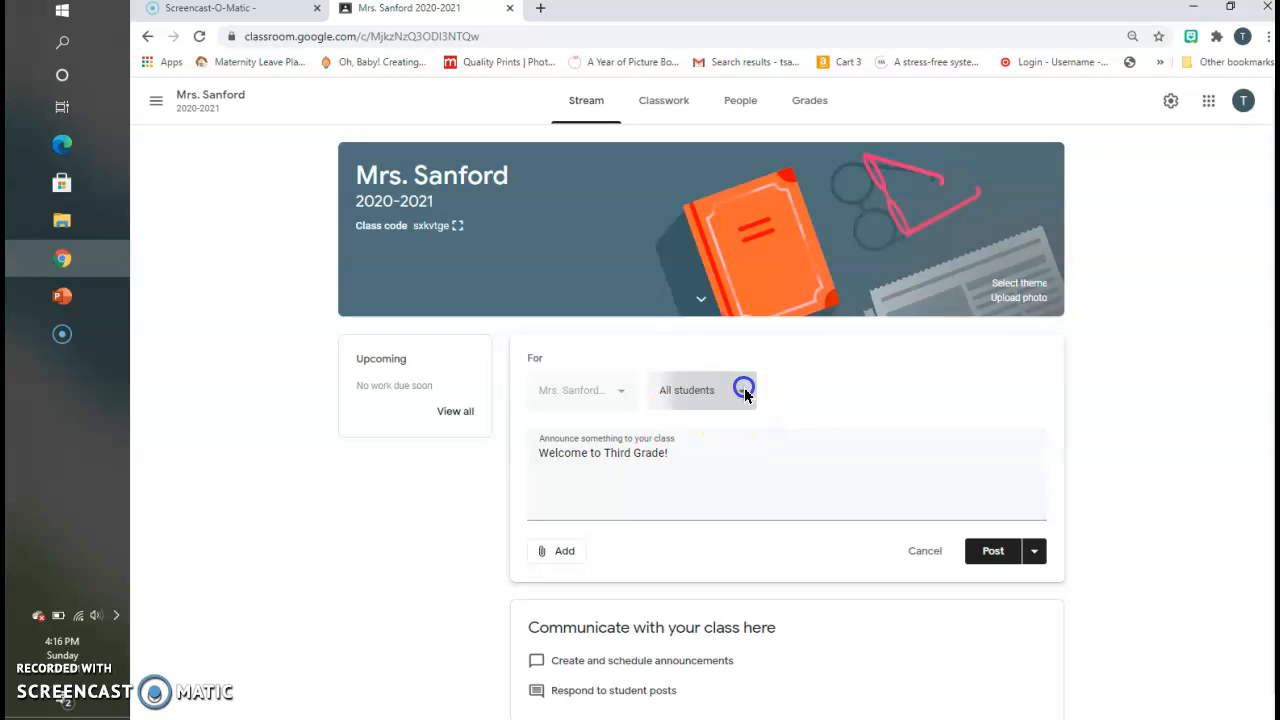
click(787, 397)
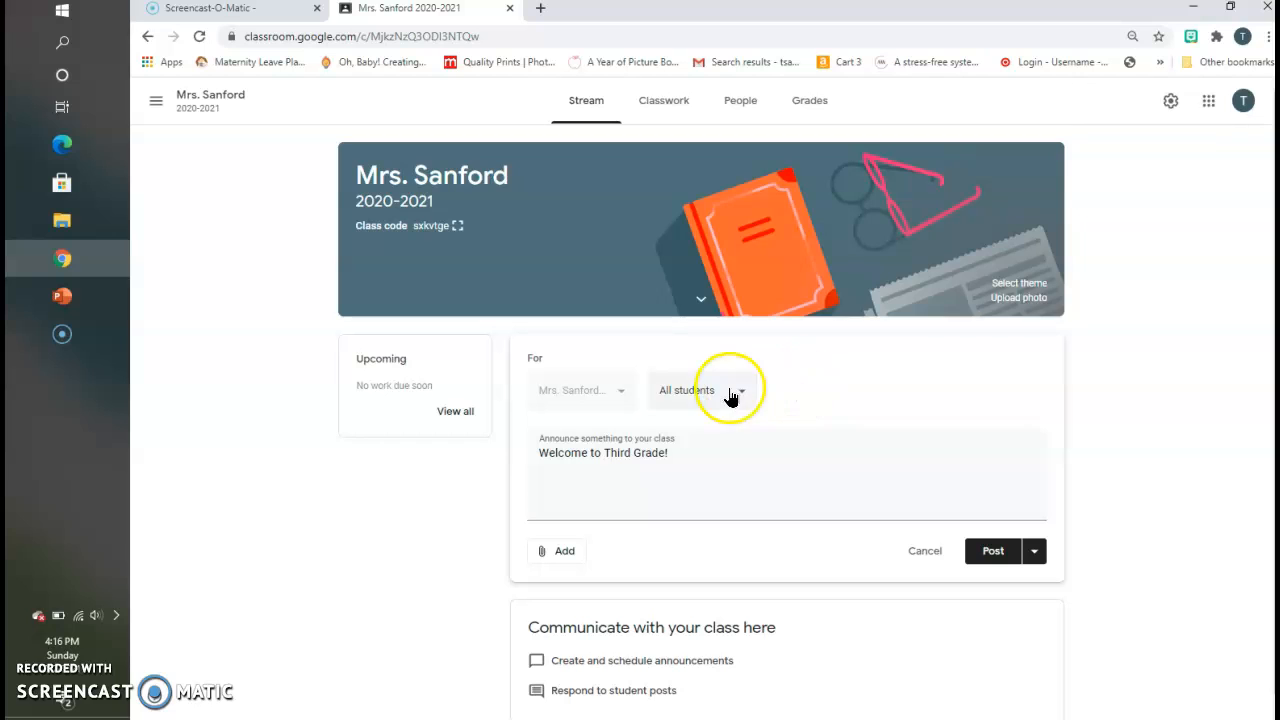
click(1036, 556)
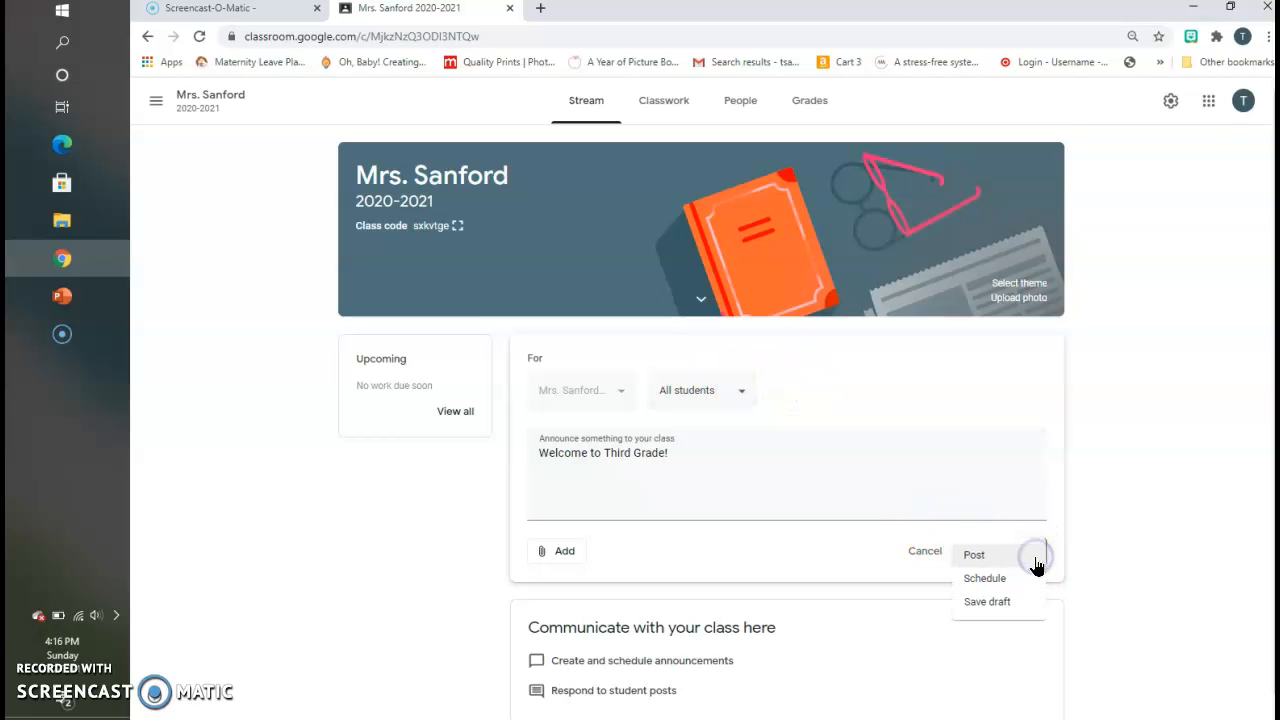
click(1018, 607)
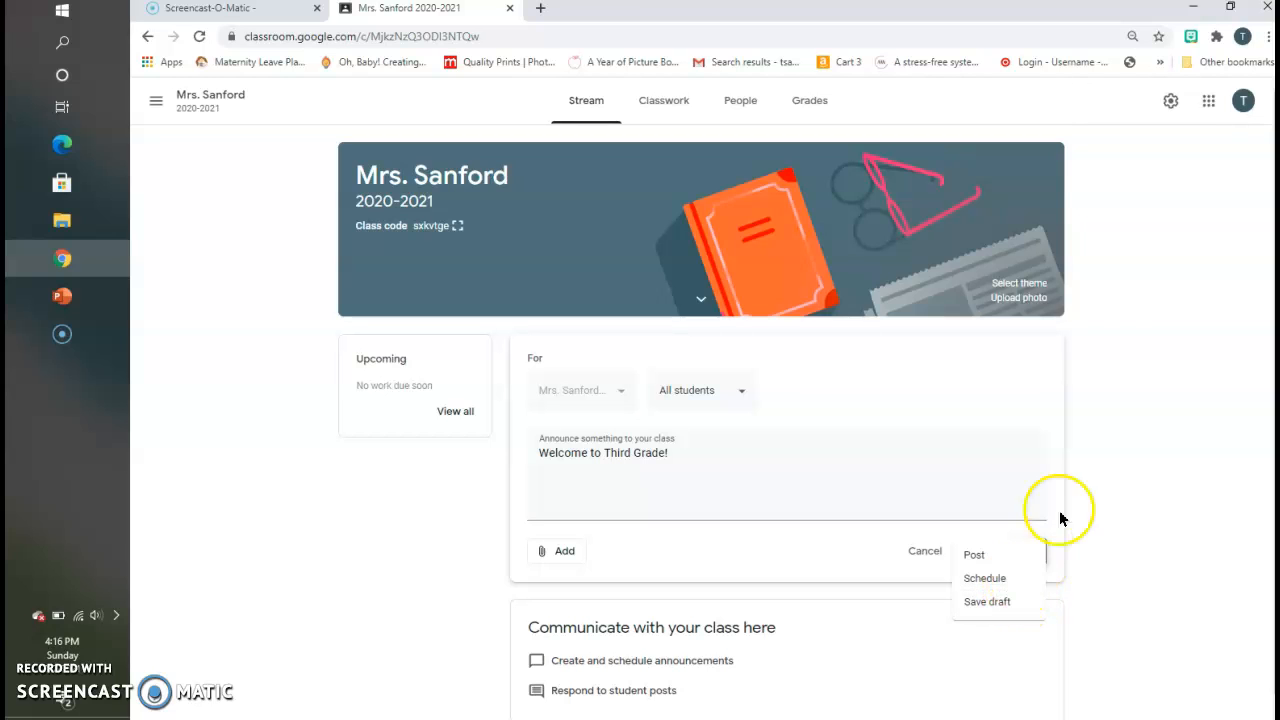
Step: Post the welcome announcement to all students and view the options for managing the posted message
click(977, 472)
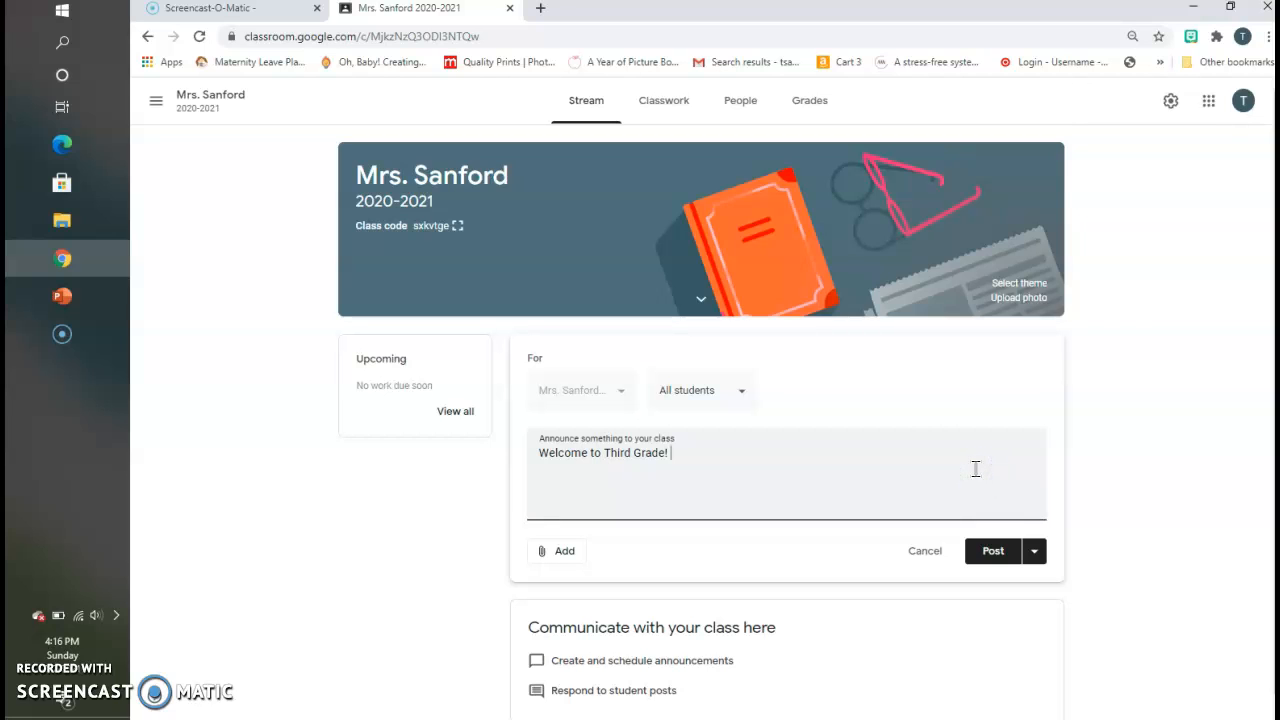
click(993, 553)
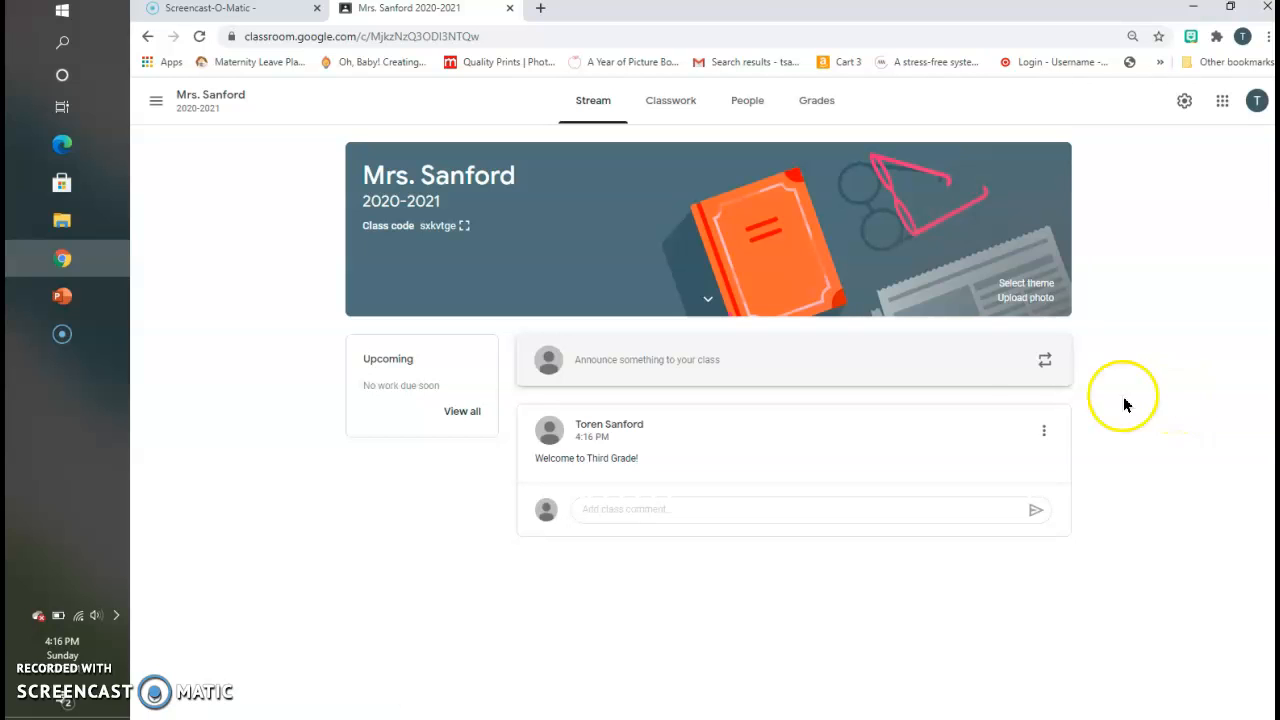
click(1045, 432)
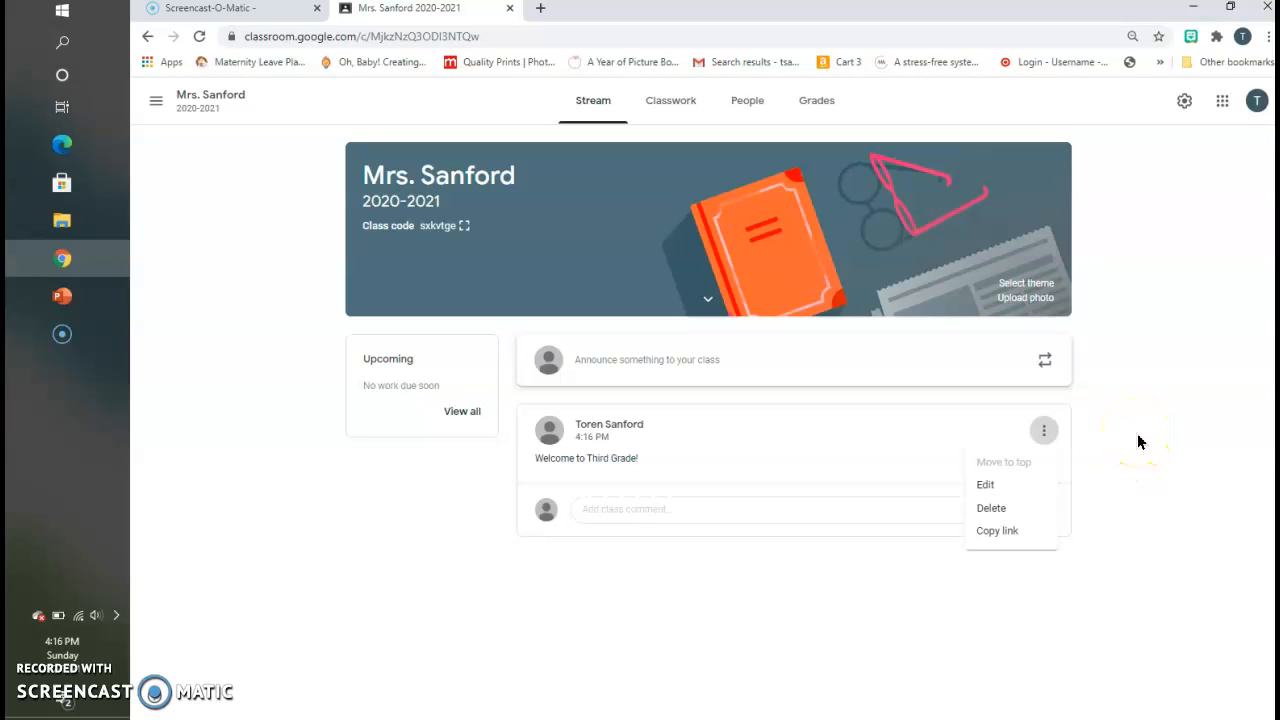
click(1179, 372)
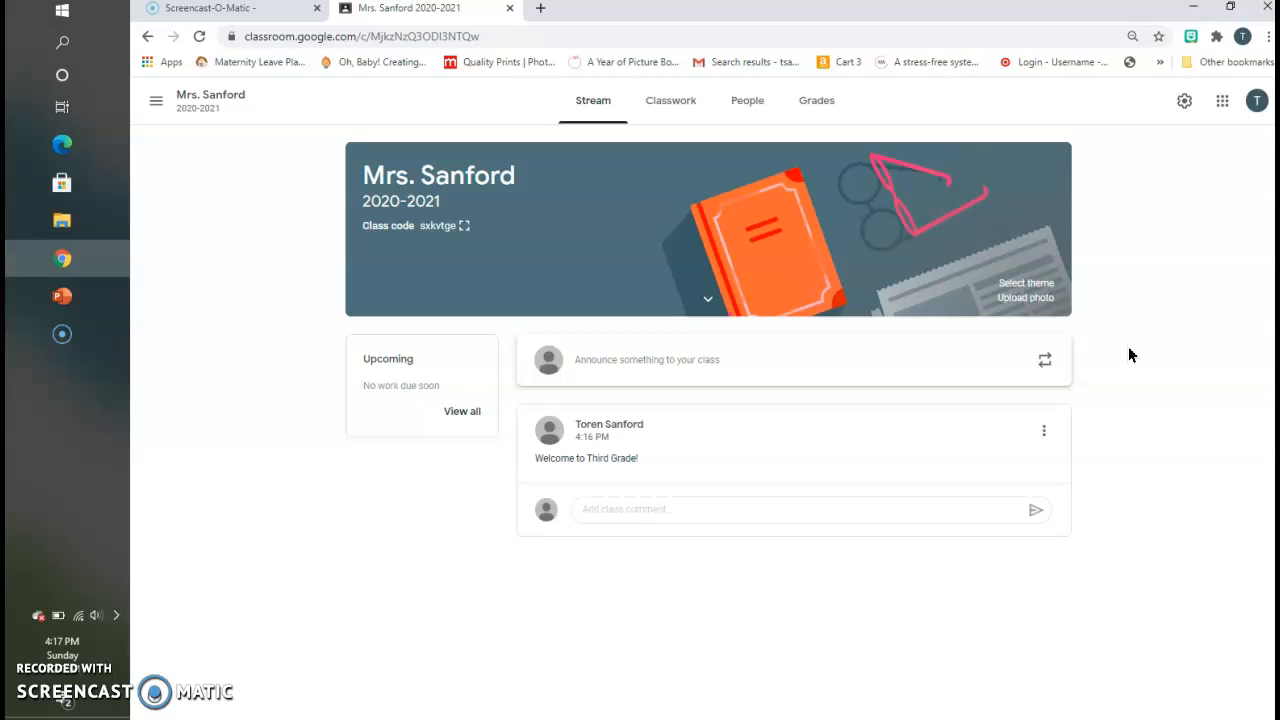
Step: Review the class settings and set the Stream permission to "Students can only comment"
click(1185, 104)
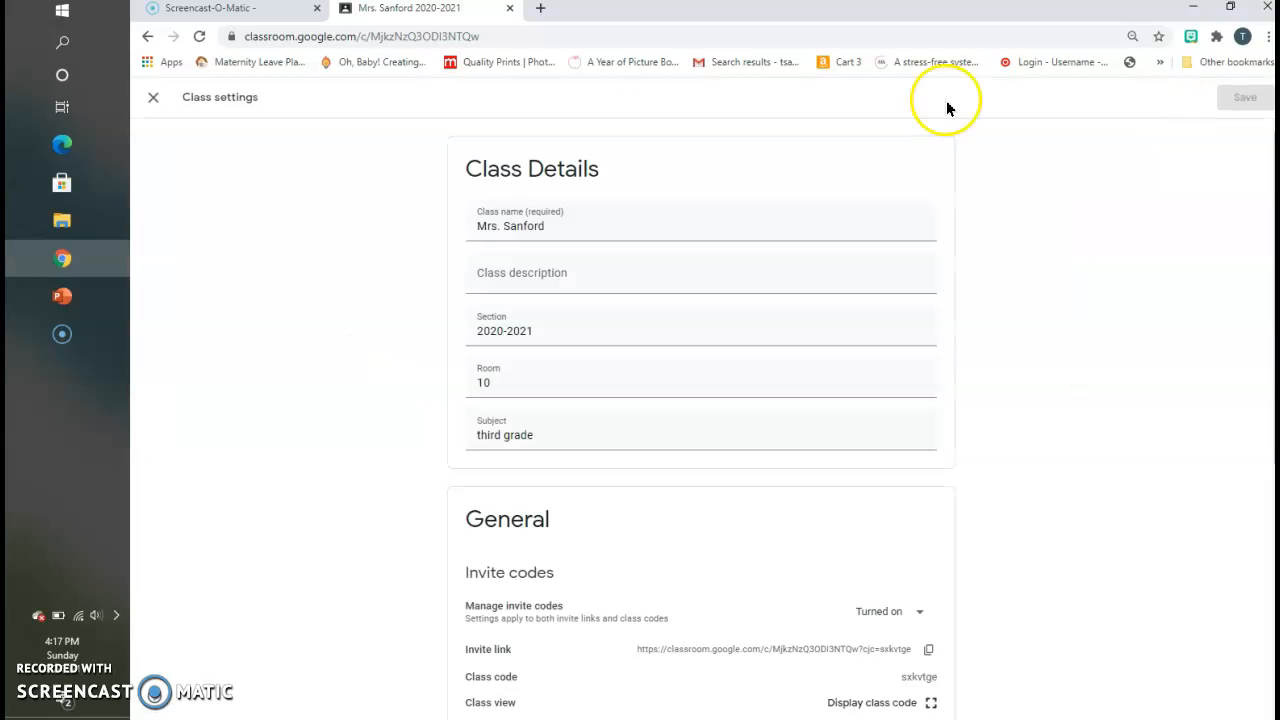
click(153, 97)
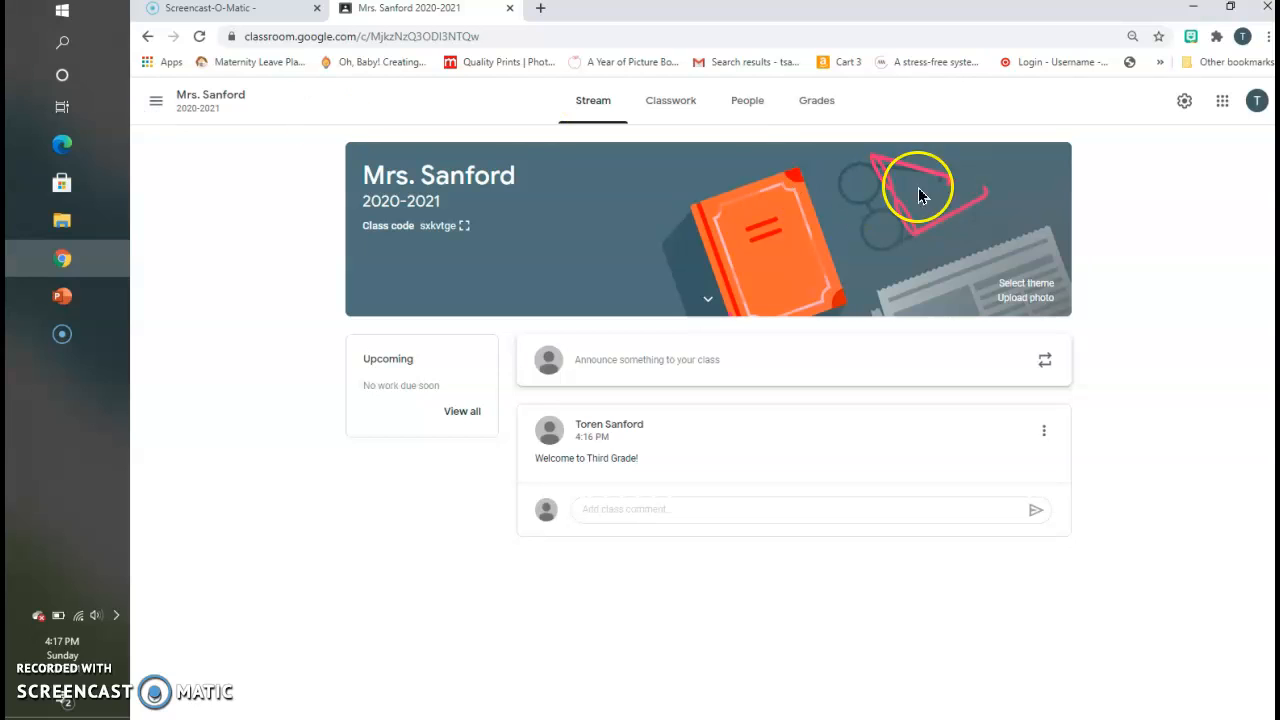
click(1185, 104)
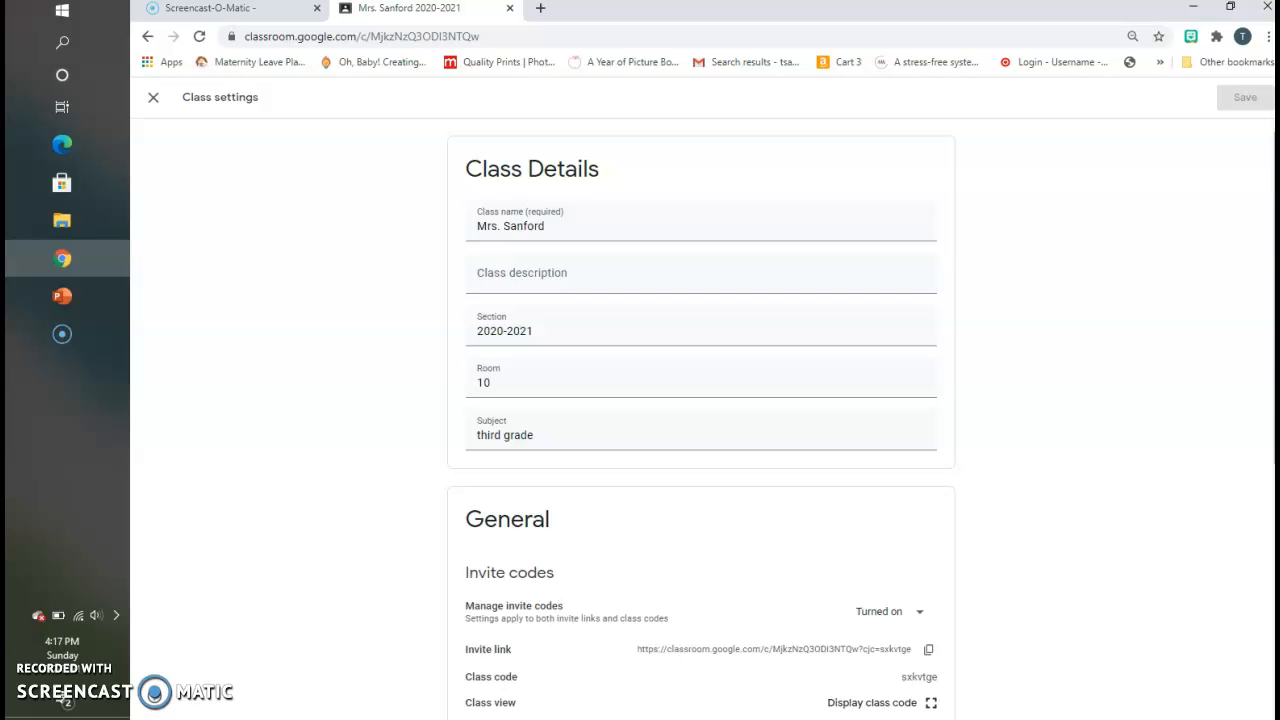
scroll(700, 420, down, 4)
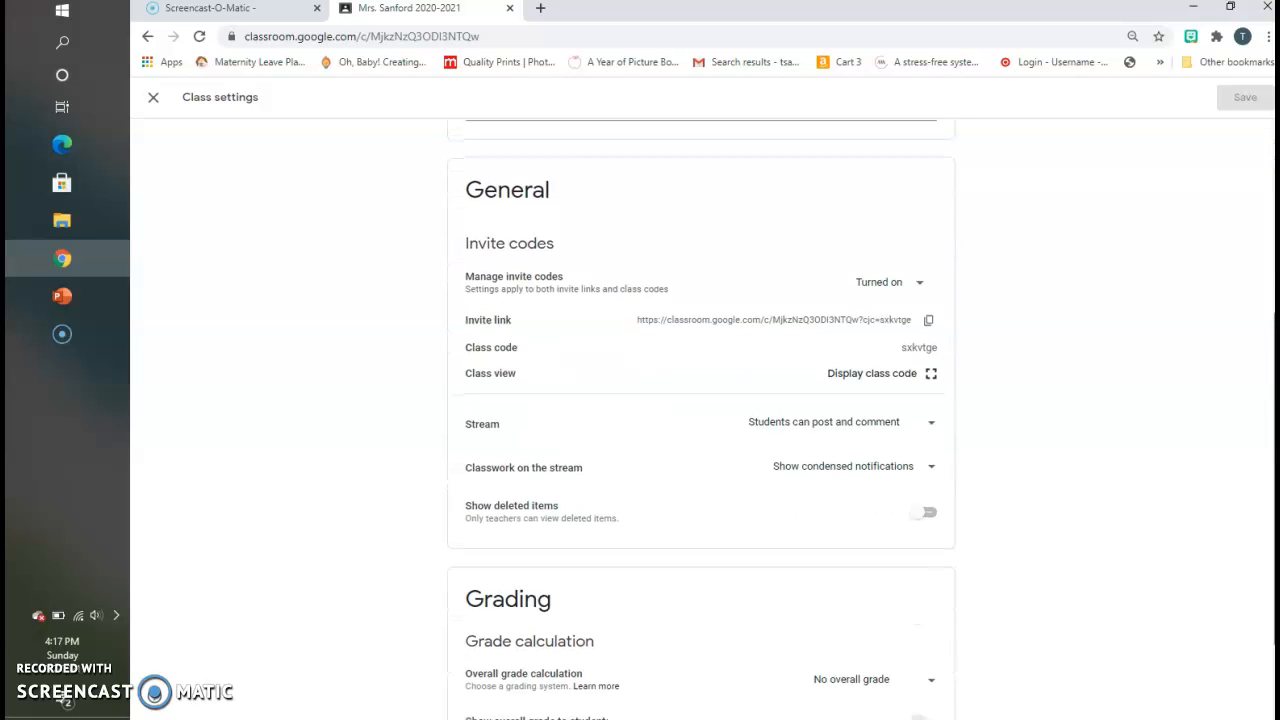
scroll(700, 420, down, 2)
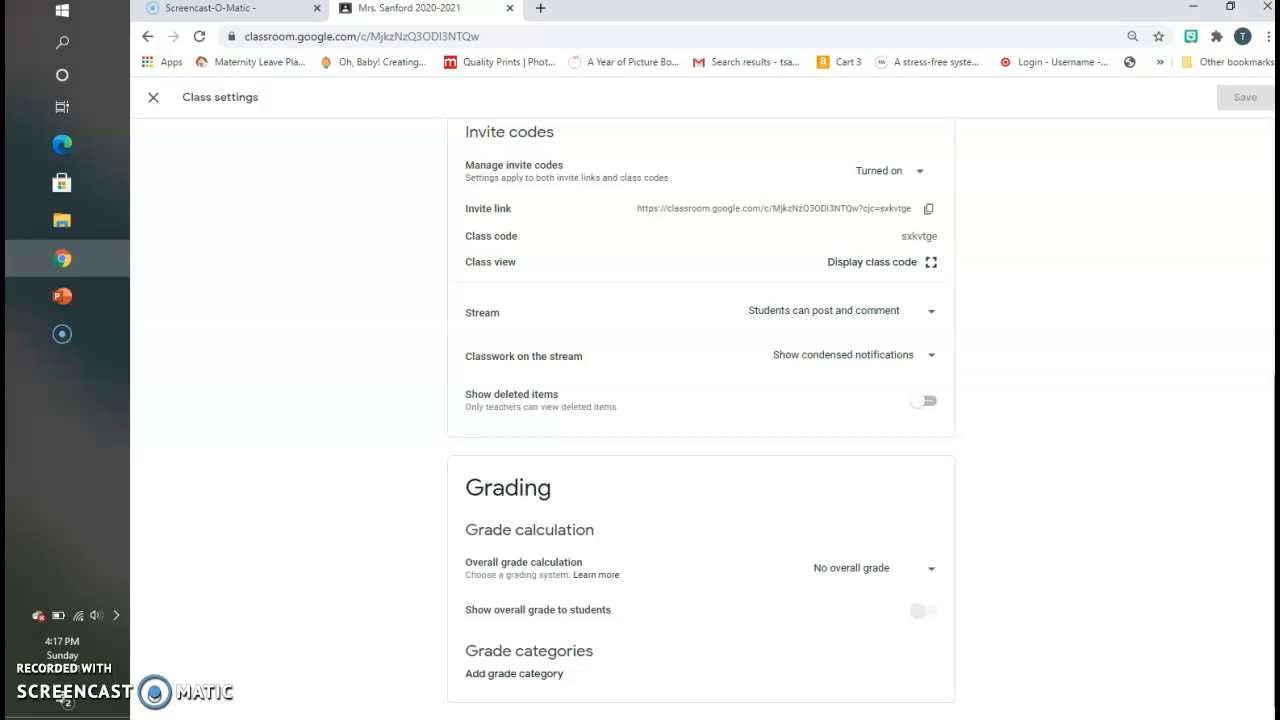
scroll(700, 420, up, 1)
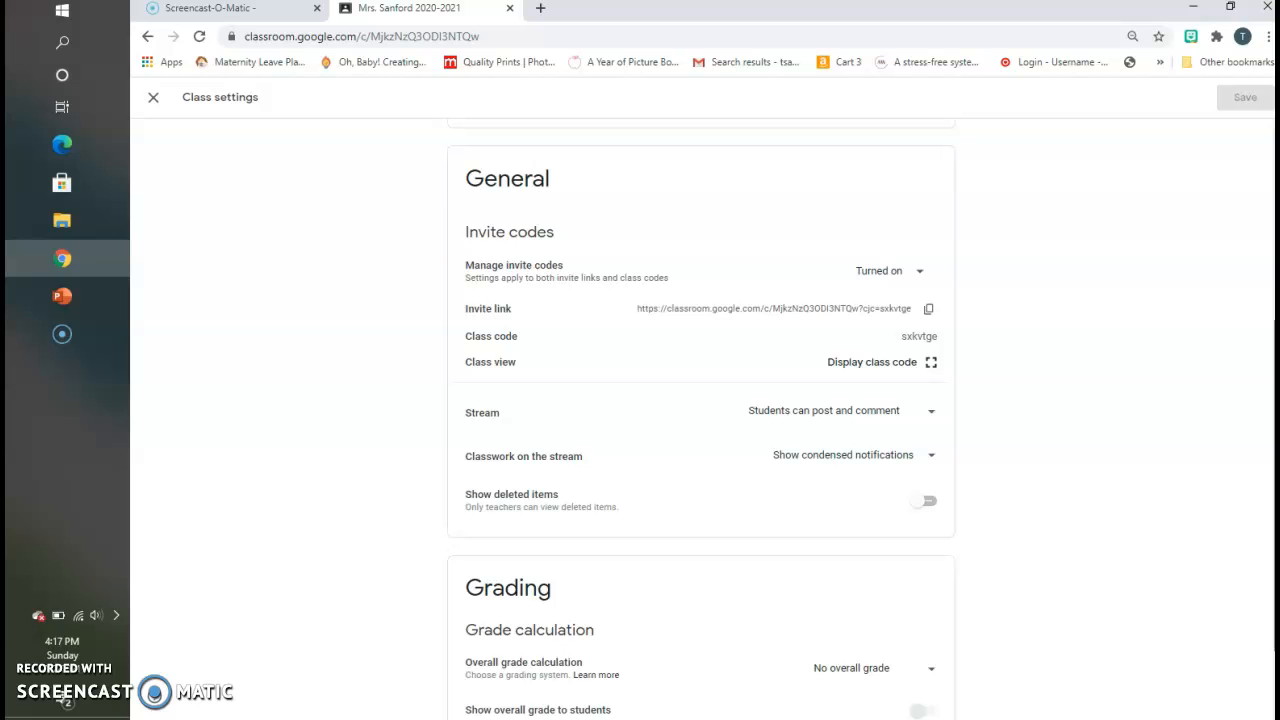
scroll(700, 420, down, 1)
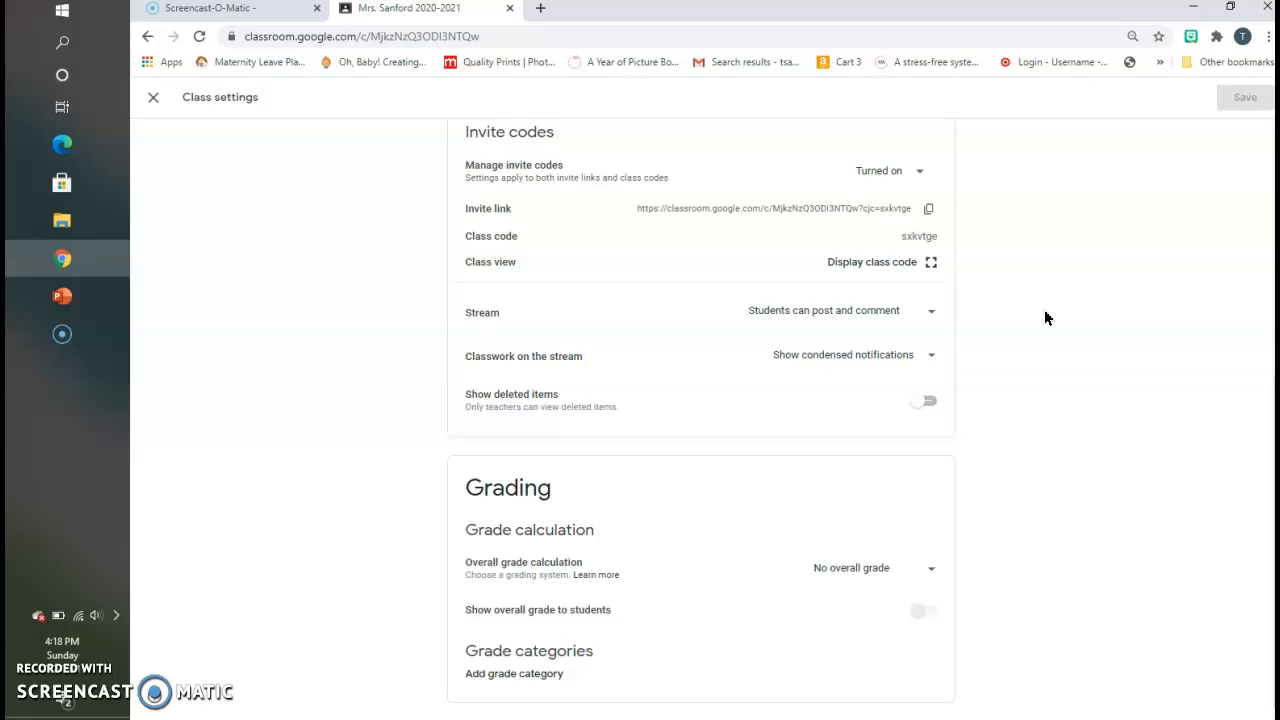
click(930, 314)
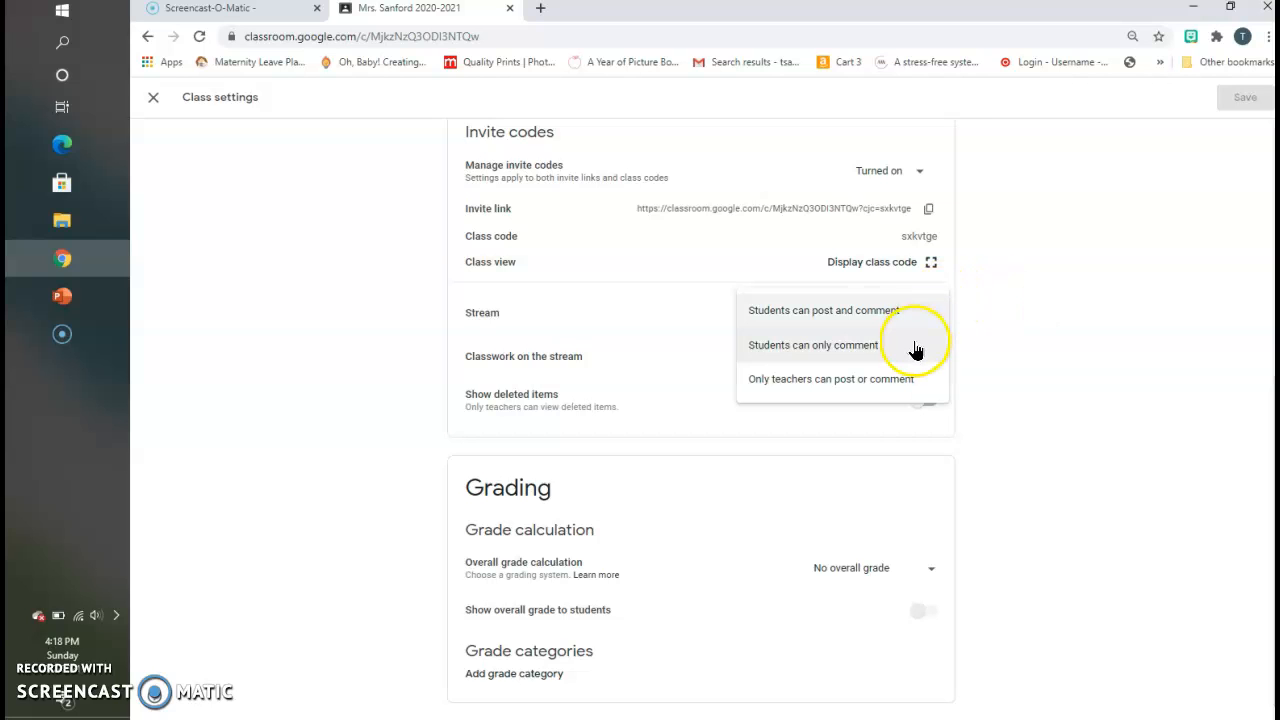
click(865, 350)
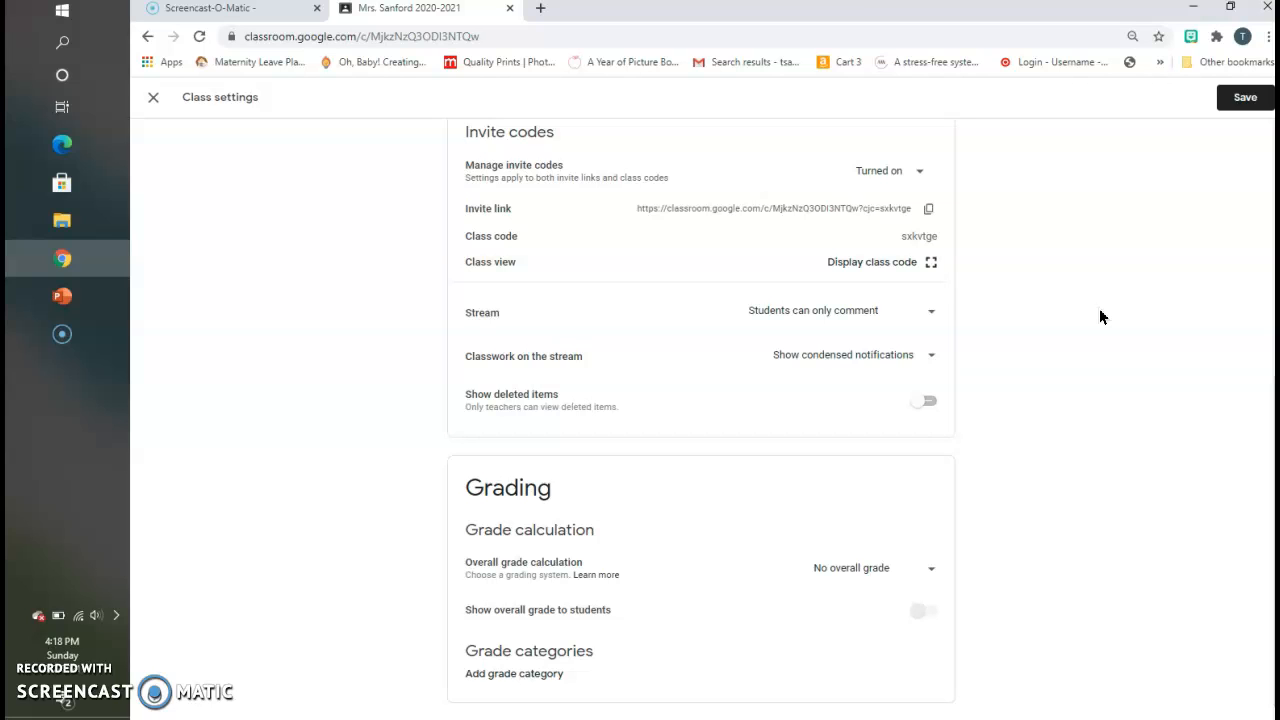
Step: Choose "Show condensed notifications" for classwork on the stream and save the class settings
click(931, 358)
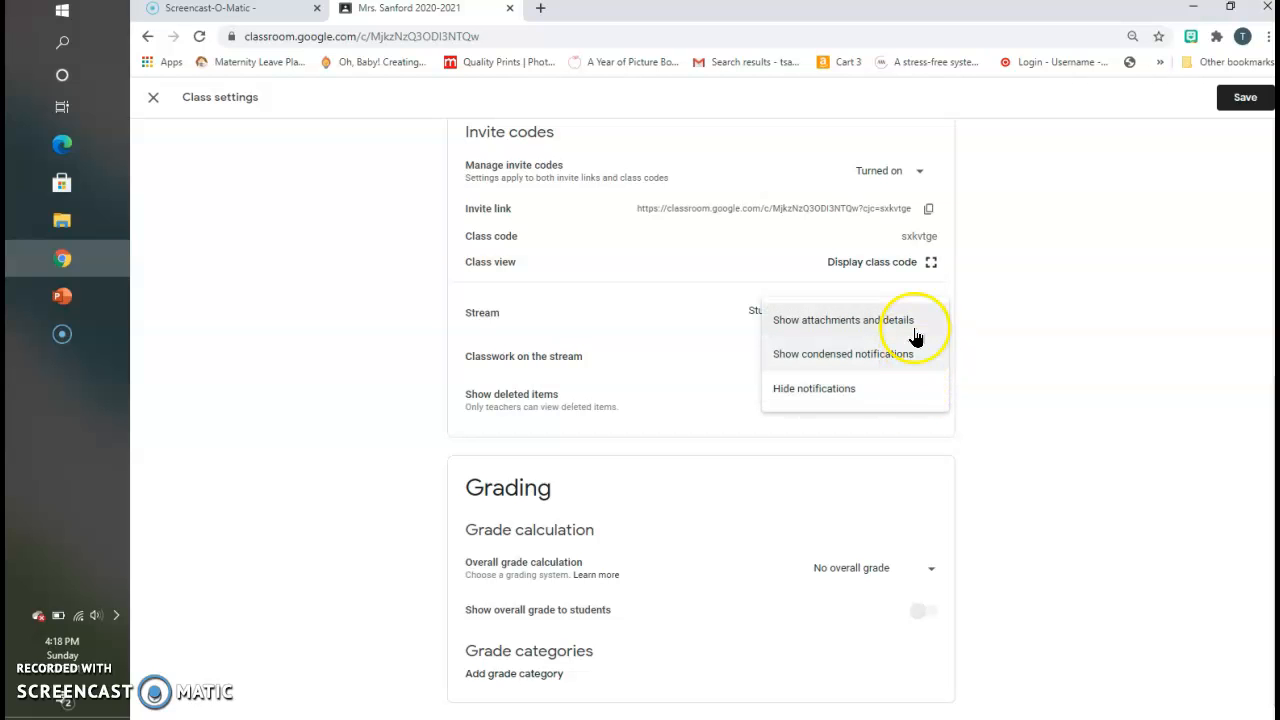
click(843, 356)
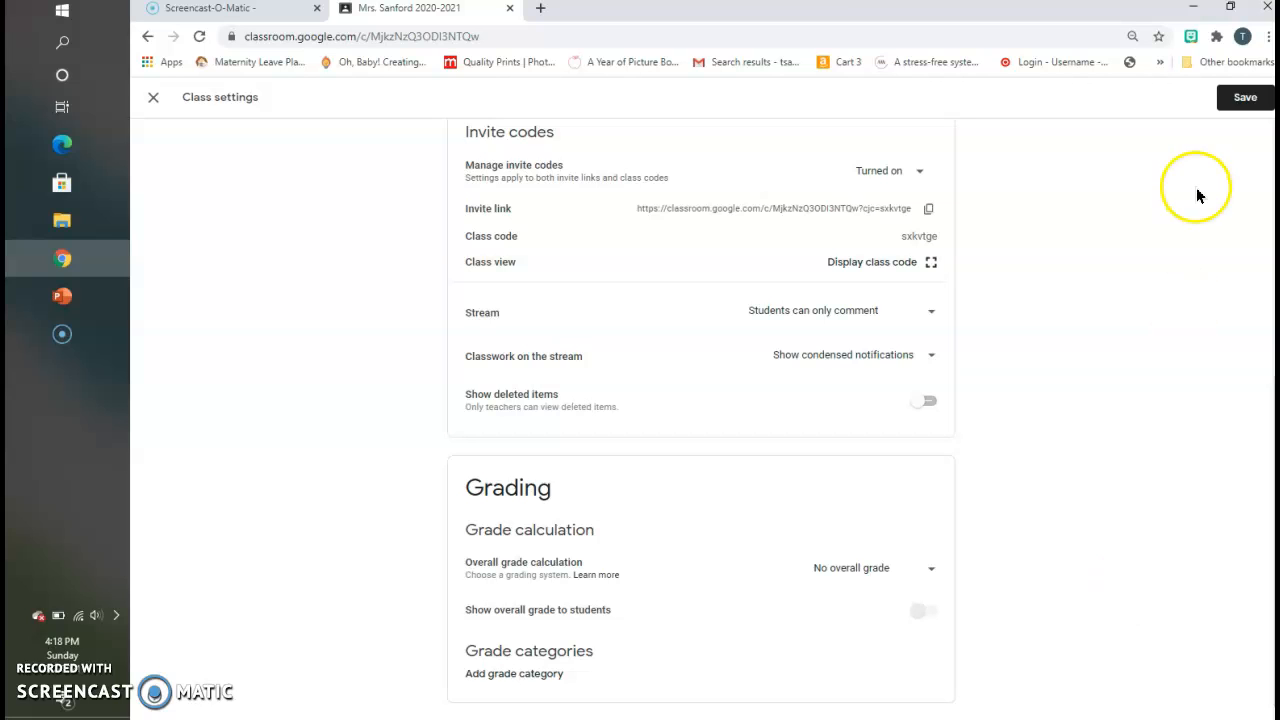
click(1245, 100)
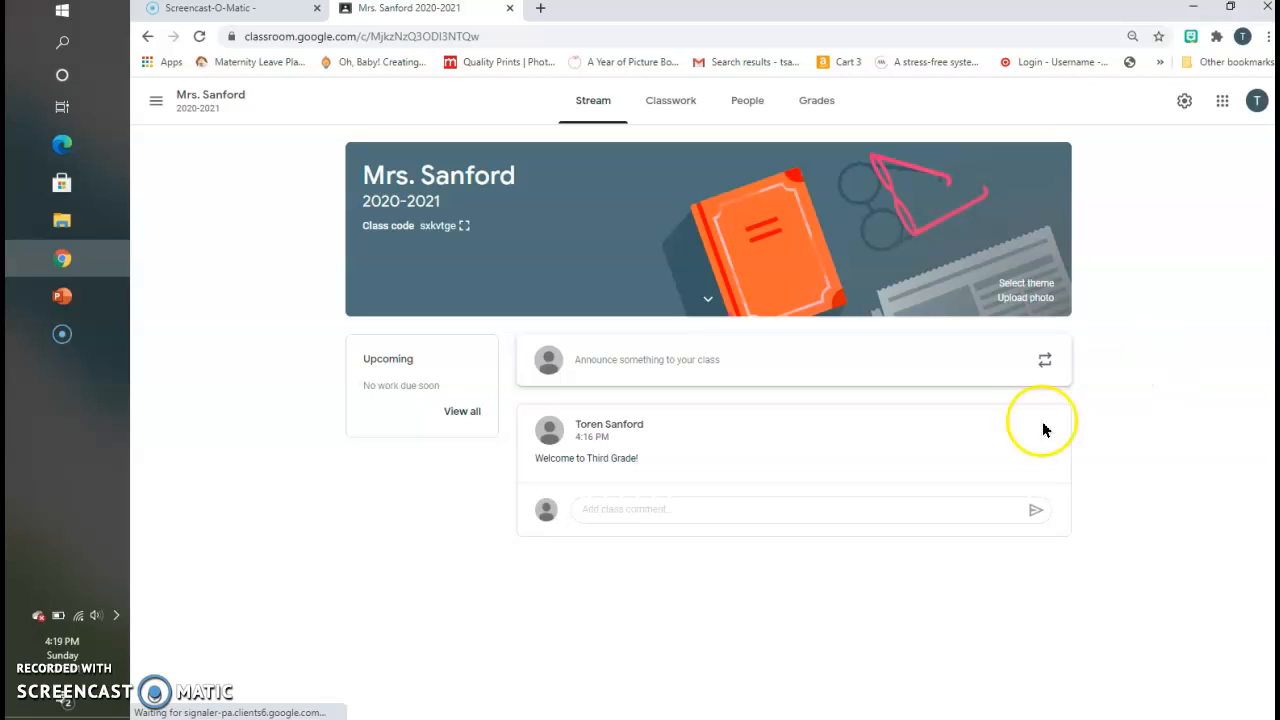
Step: Write a new stream announcement for all students reading "Our first assignment will be given tomorrow!"
click(665, 366)
click(650, 459)
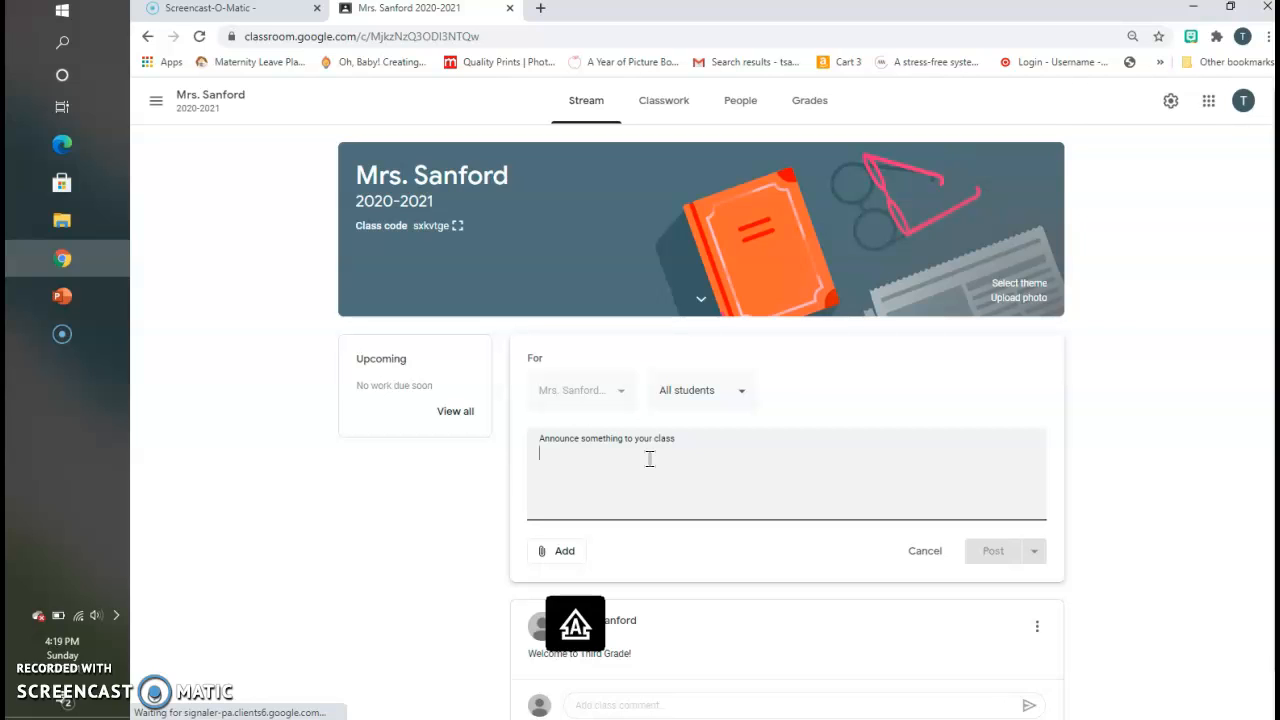
text(Our)
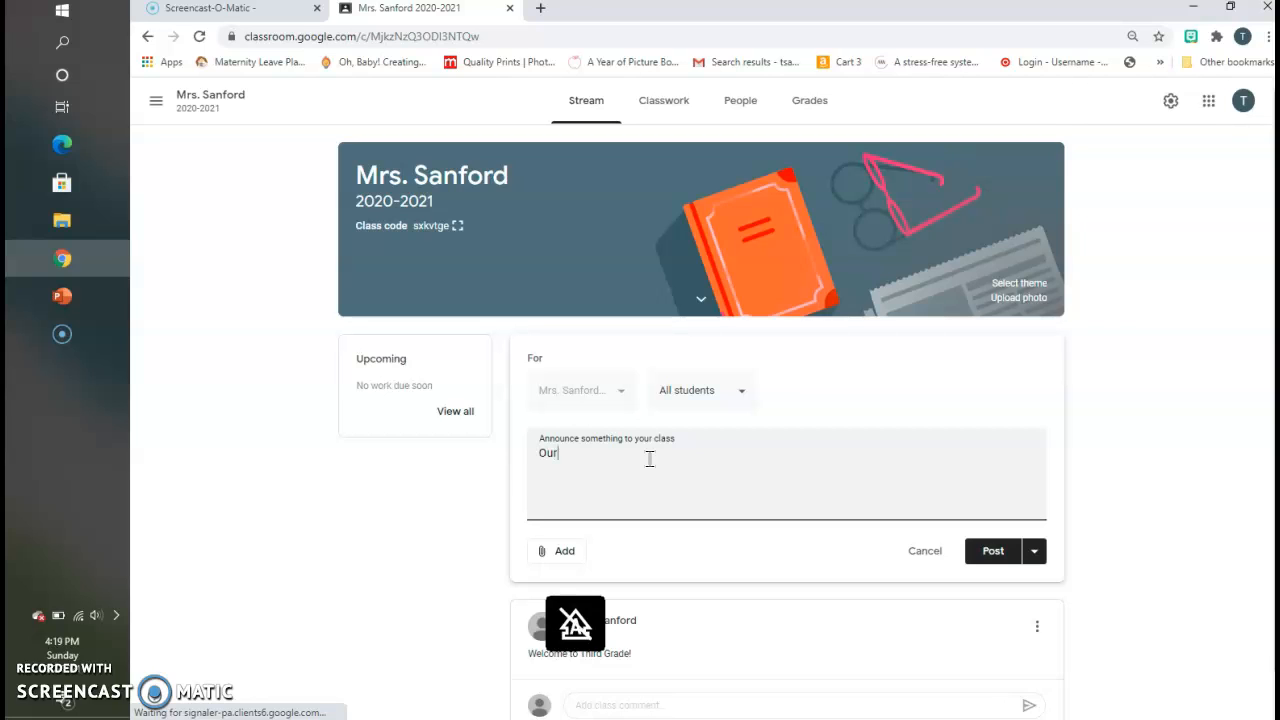
text( first assignment will be )
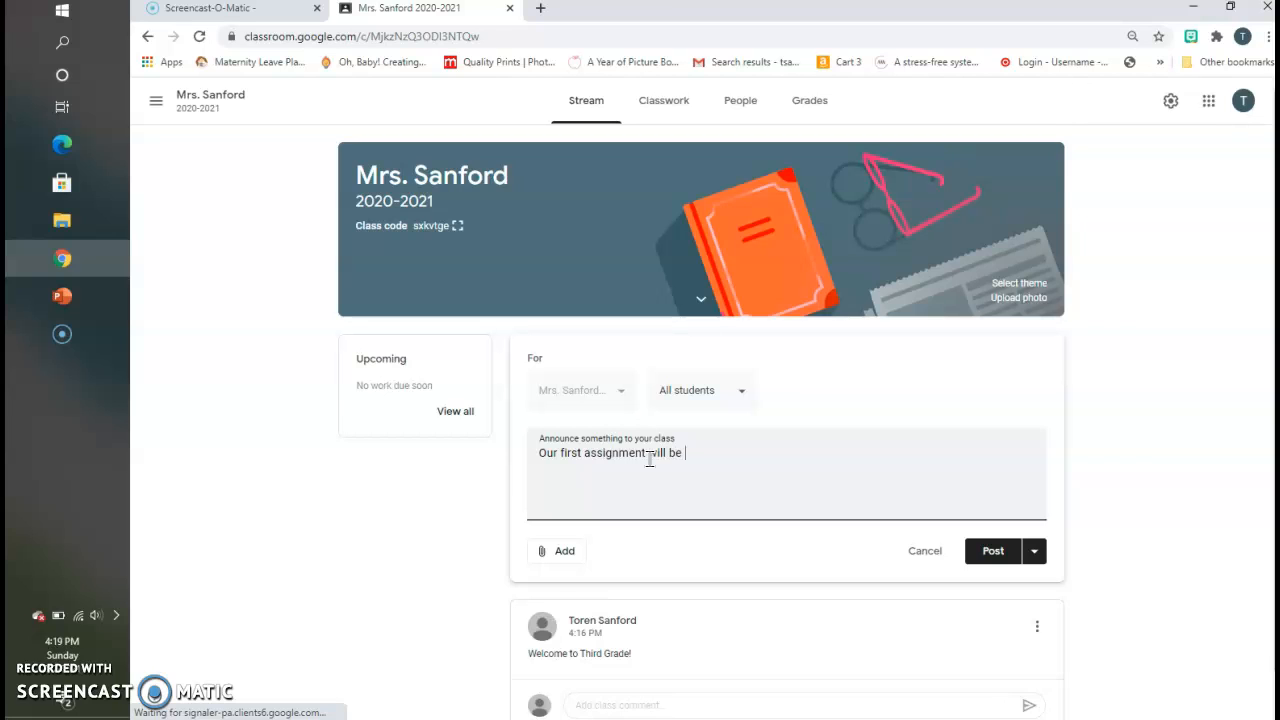
text(given tomorrow)
key(ctrl+a)
key(BackSpace)
text(a)
key(BackSpace)
text(Our first)
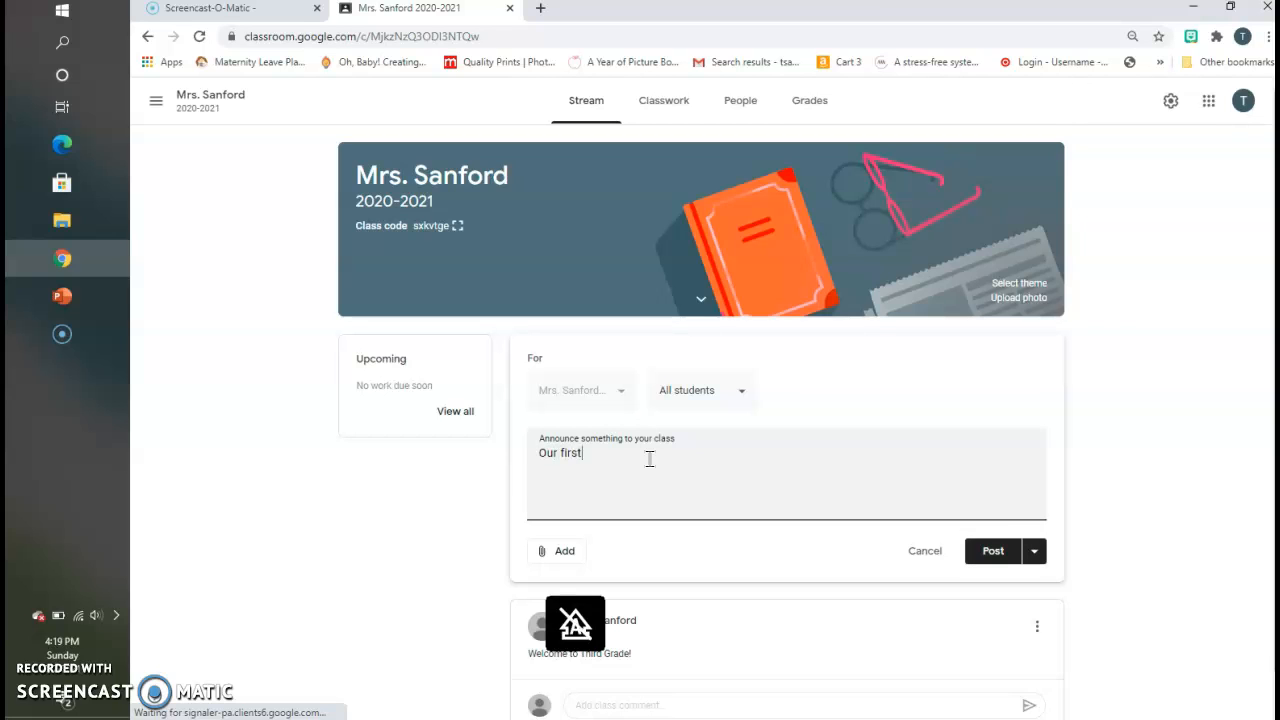
text( assignment will be )
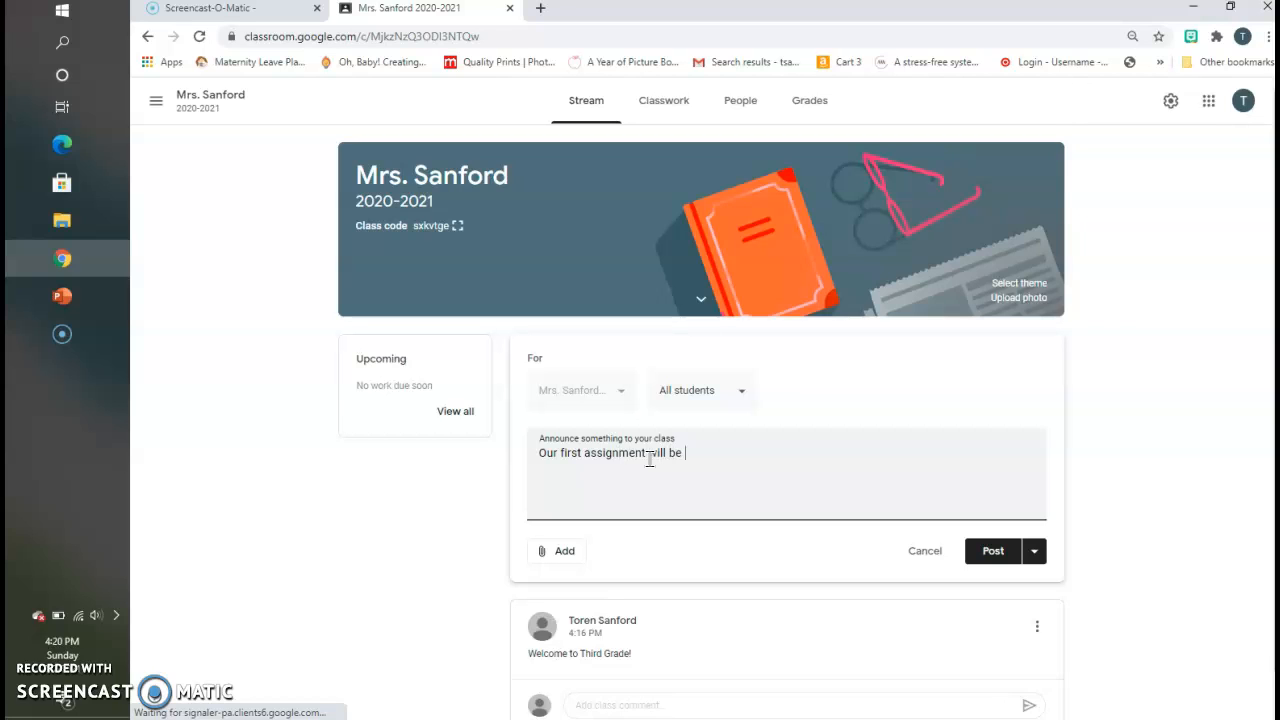
text(given tomorrow!)
Step: Post the assignment announcement and move the "Welcome to Third Grade!" post to the top of the stream
click(1000, 553)
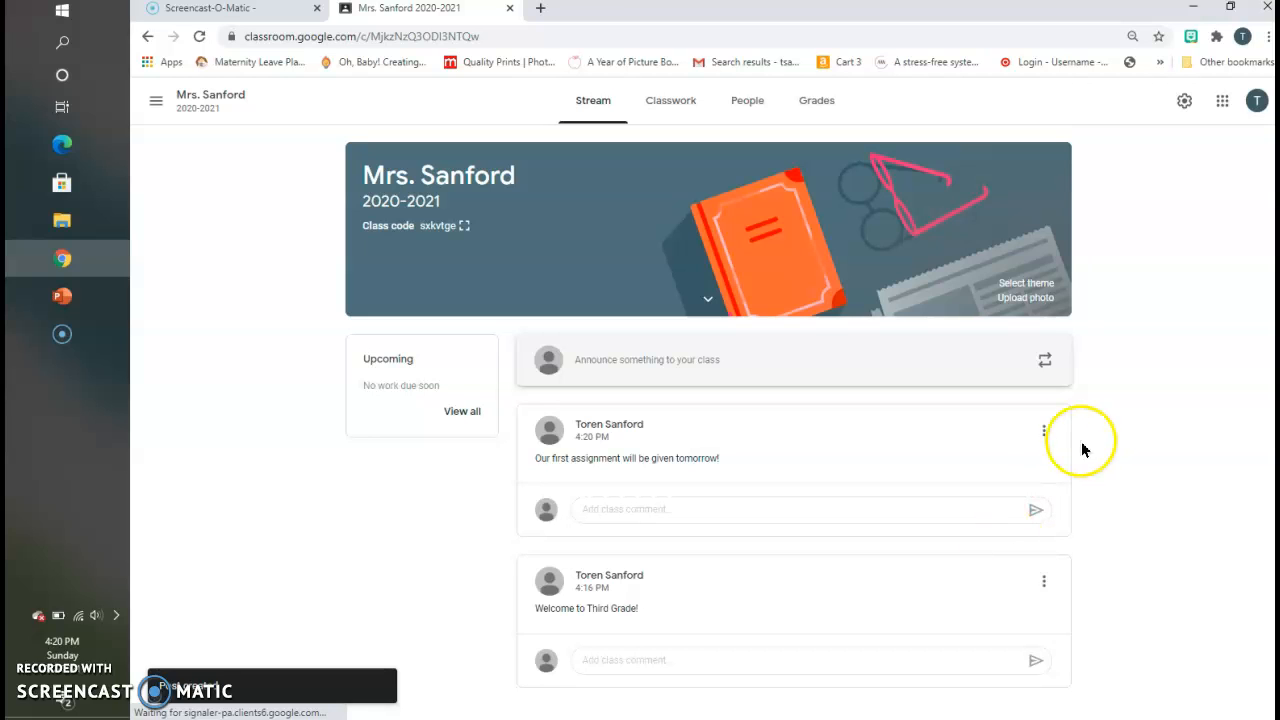
click(1045, 584)
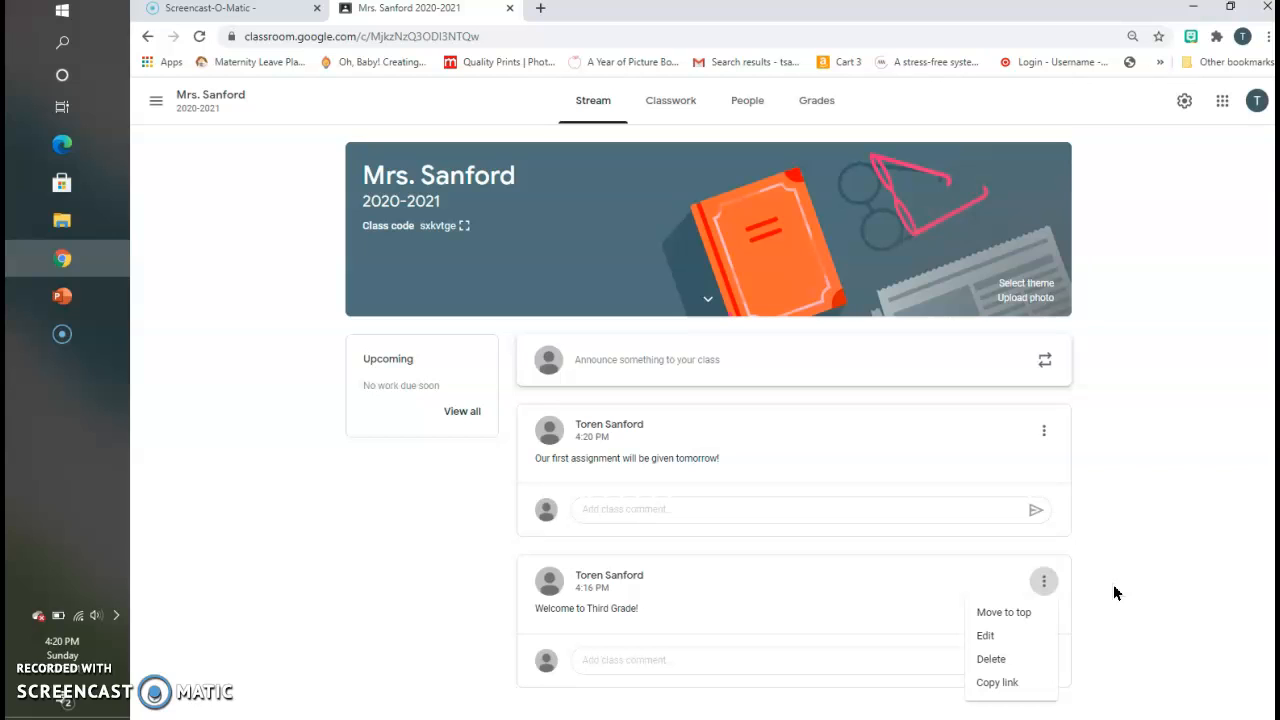
click(1012, 611)
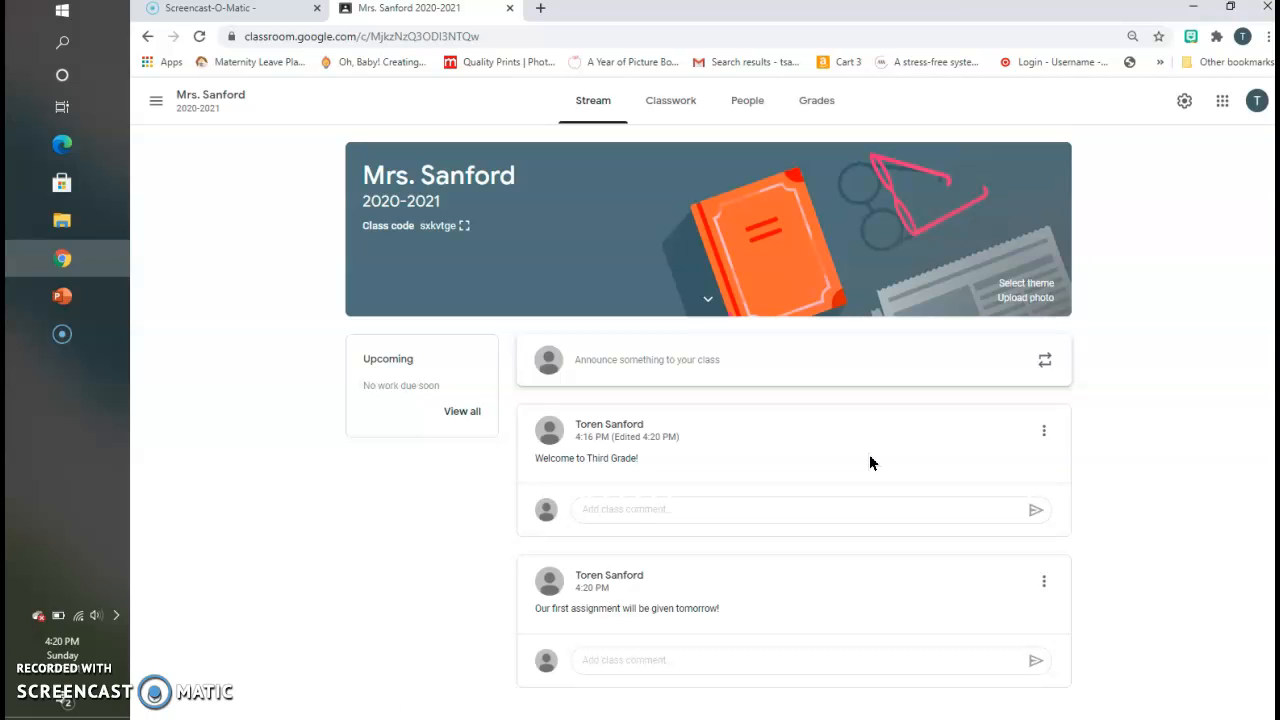
Step: Add a classwork topic named "Week of 3/7-3/11"
click(672, 102)
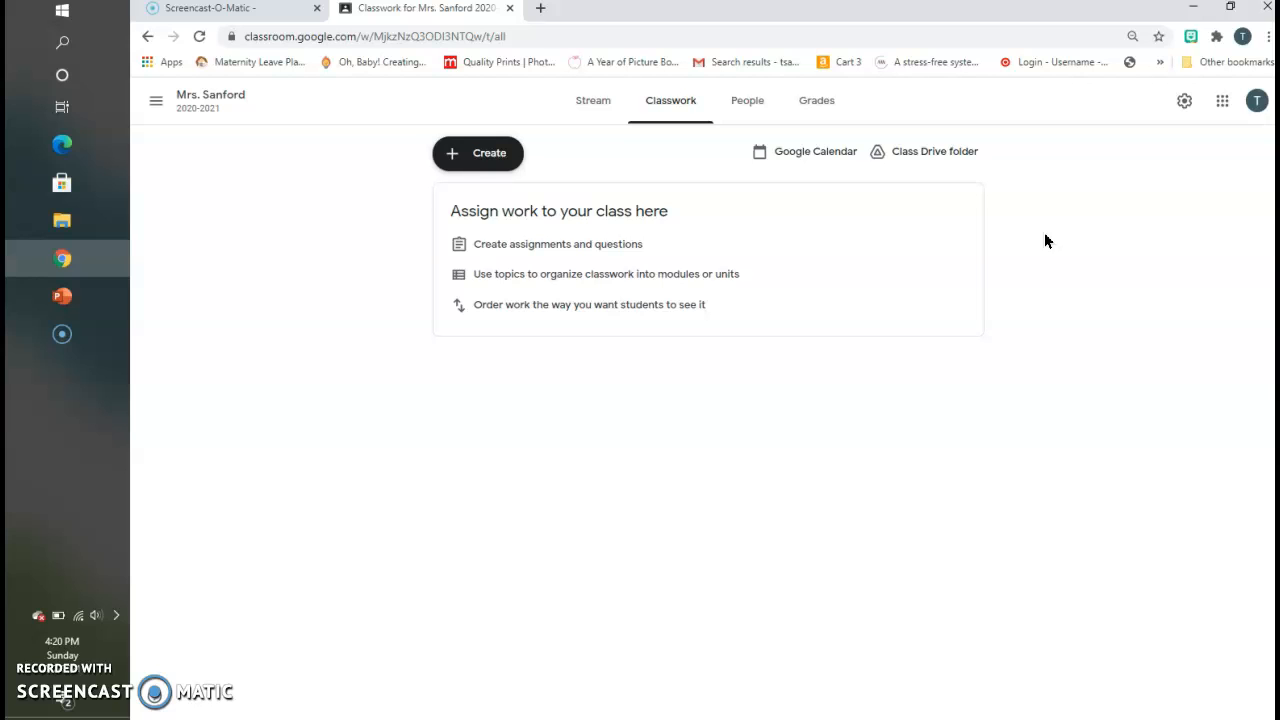
click(500, 158)
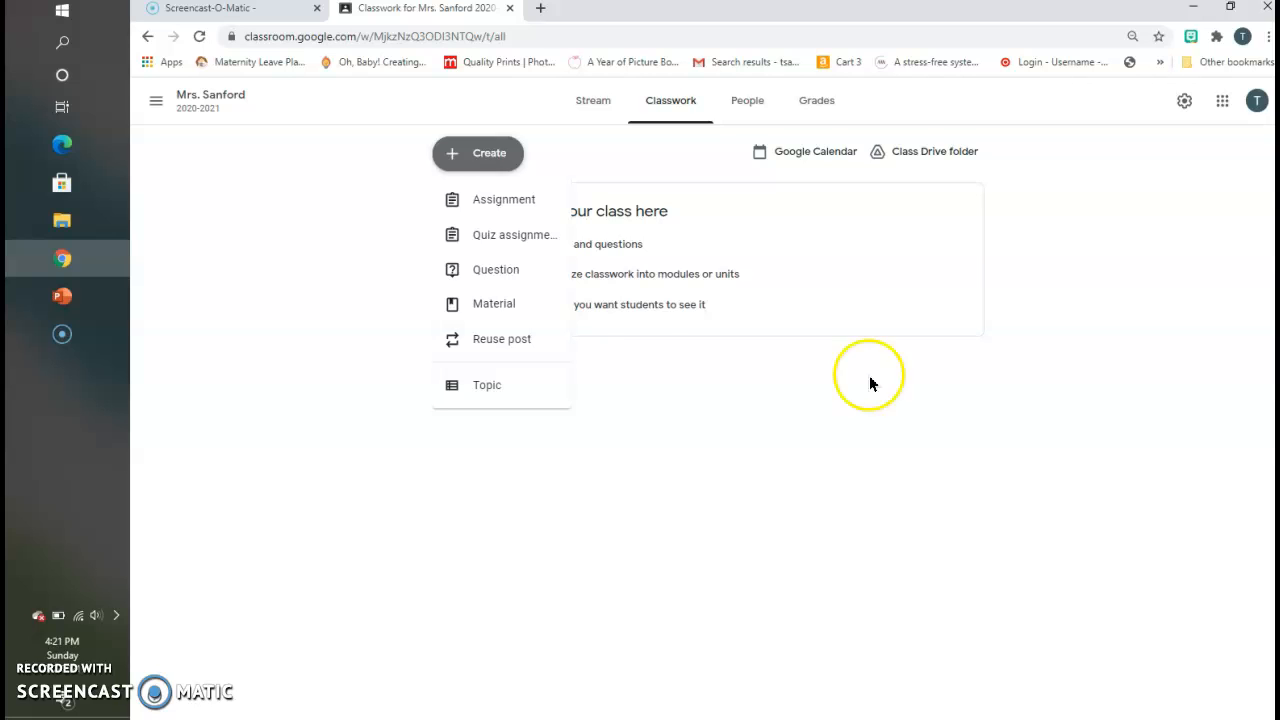
click(497, 394)
click(678, 385)
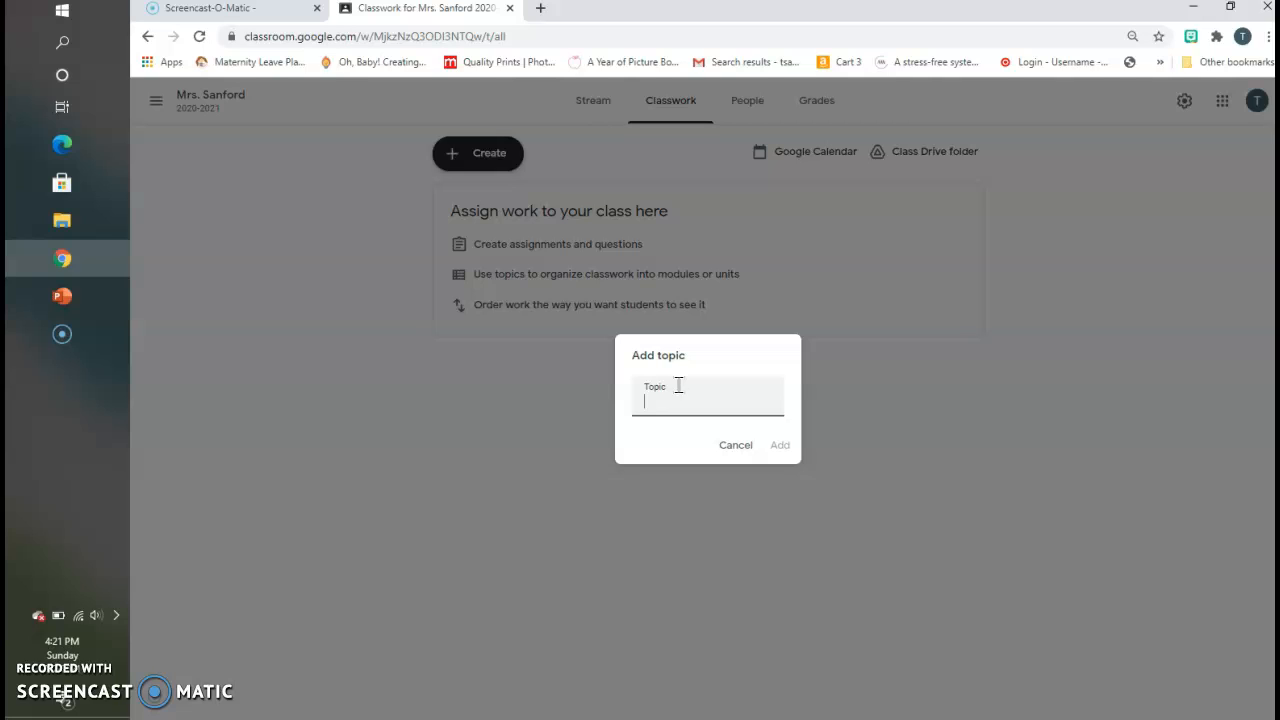
text(Week of 3/7-3/11)
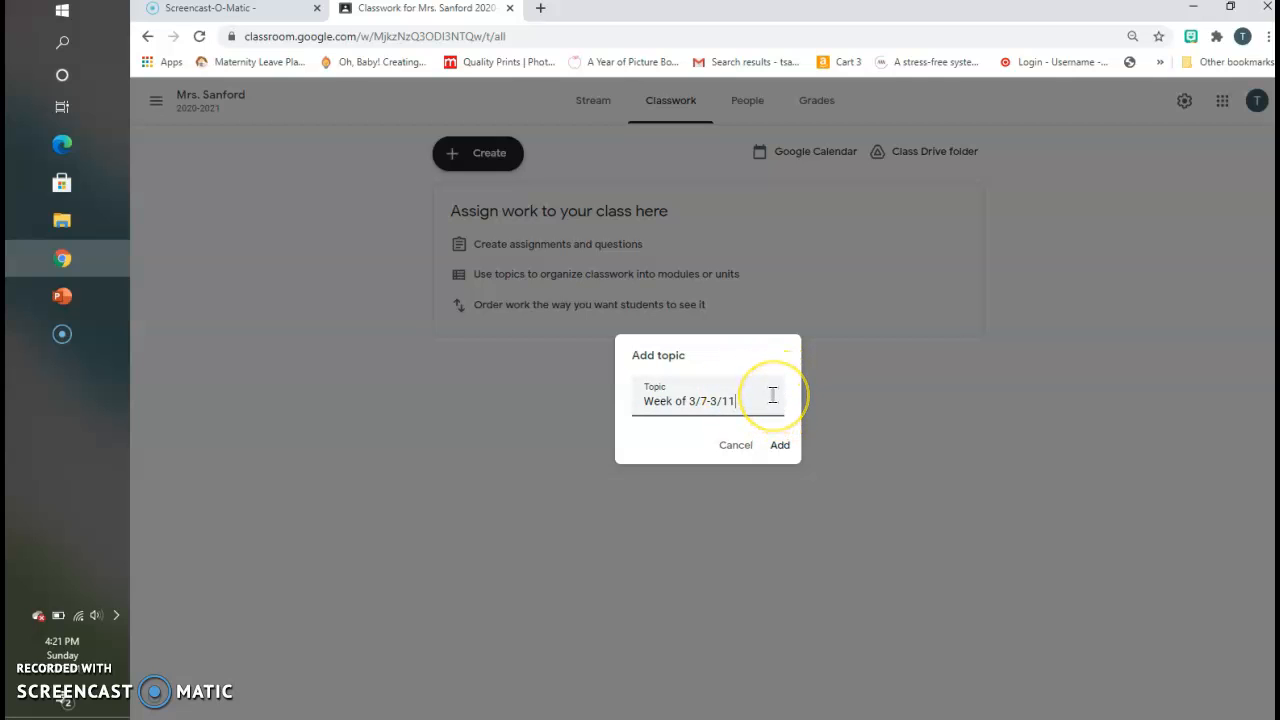
click(781, 446)
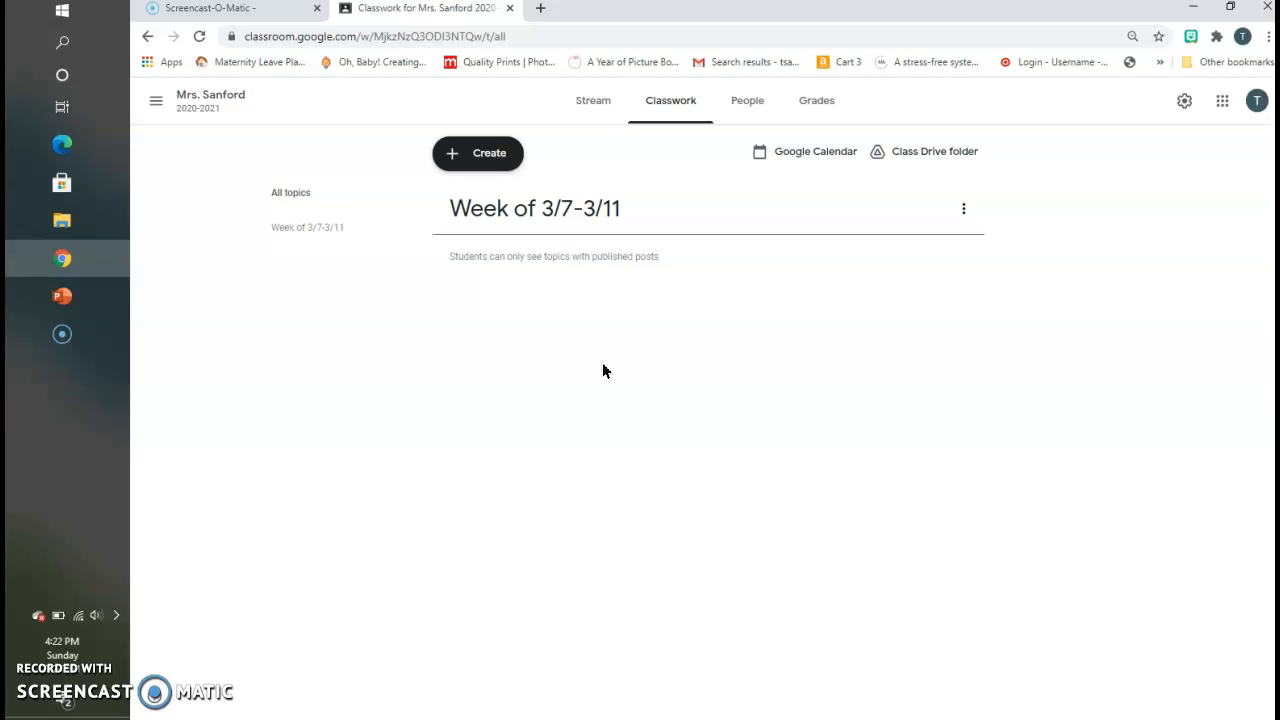
Step: Create a classwork assignment titled "Spelling Week 26", dismissing the rubric tip
click(489, 160)
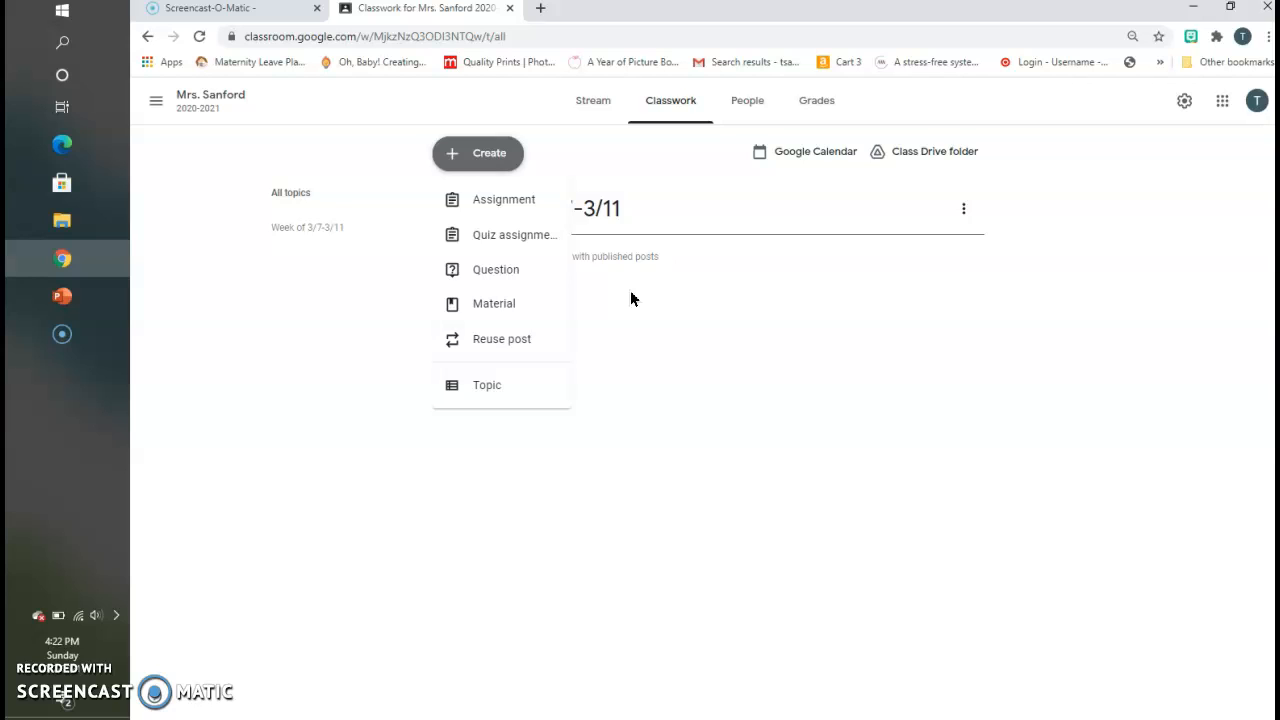
click(502, 203)
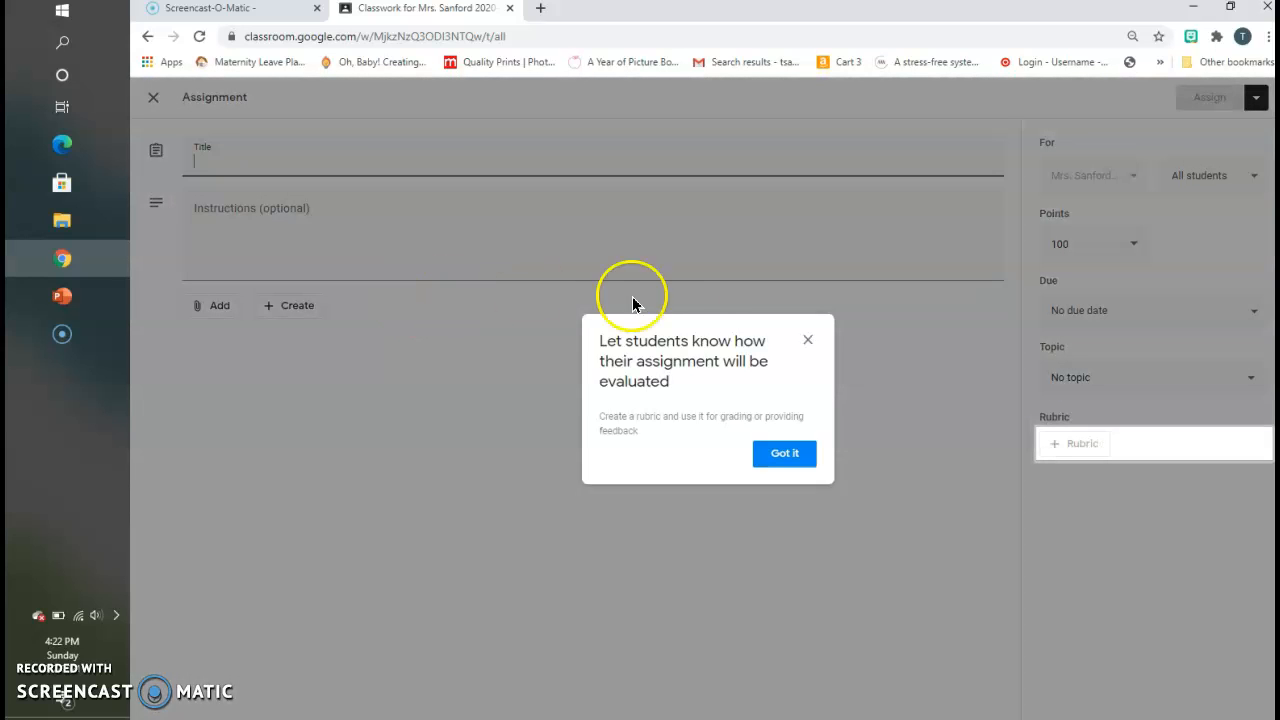
click(808, 340)
click(277, 171)
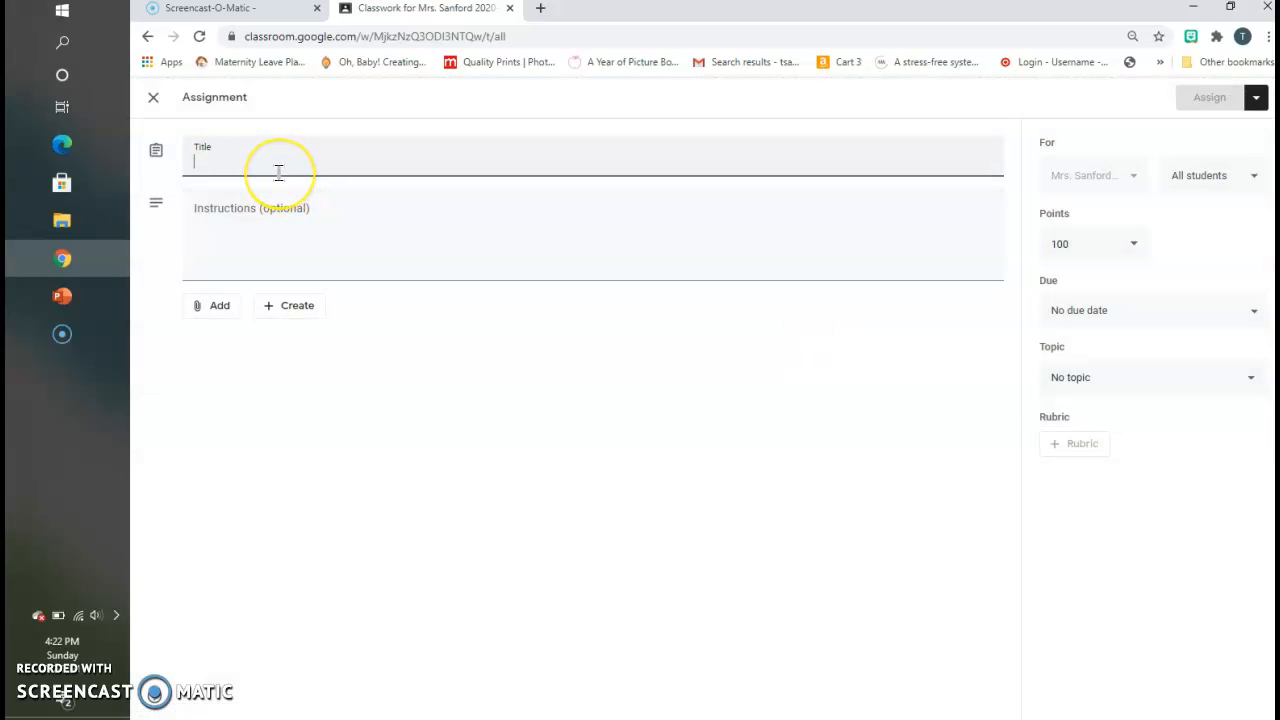
text(Spelling )
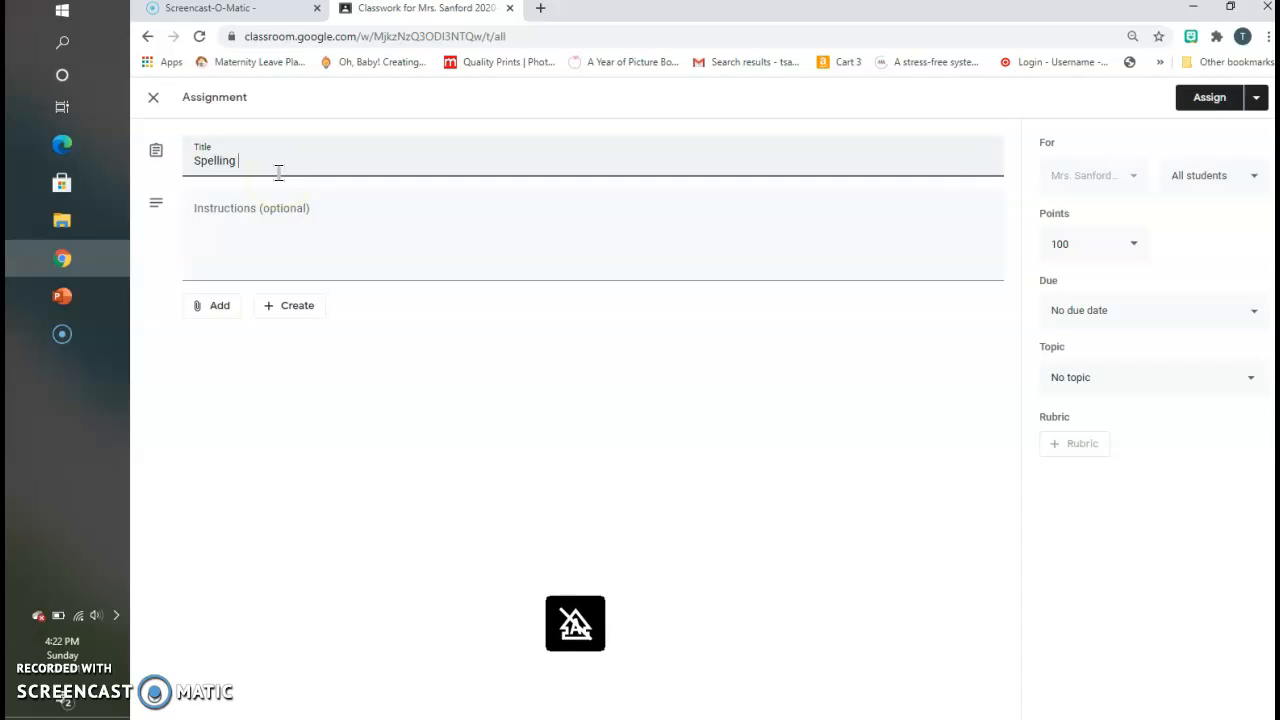
text(Week 26)
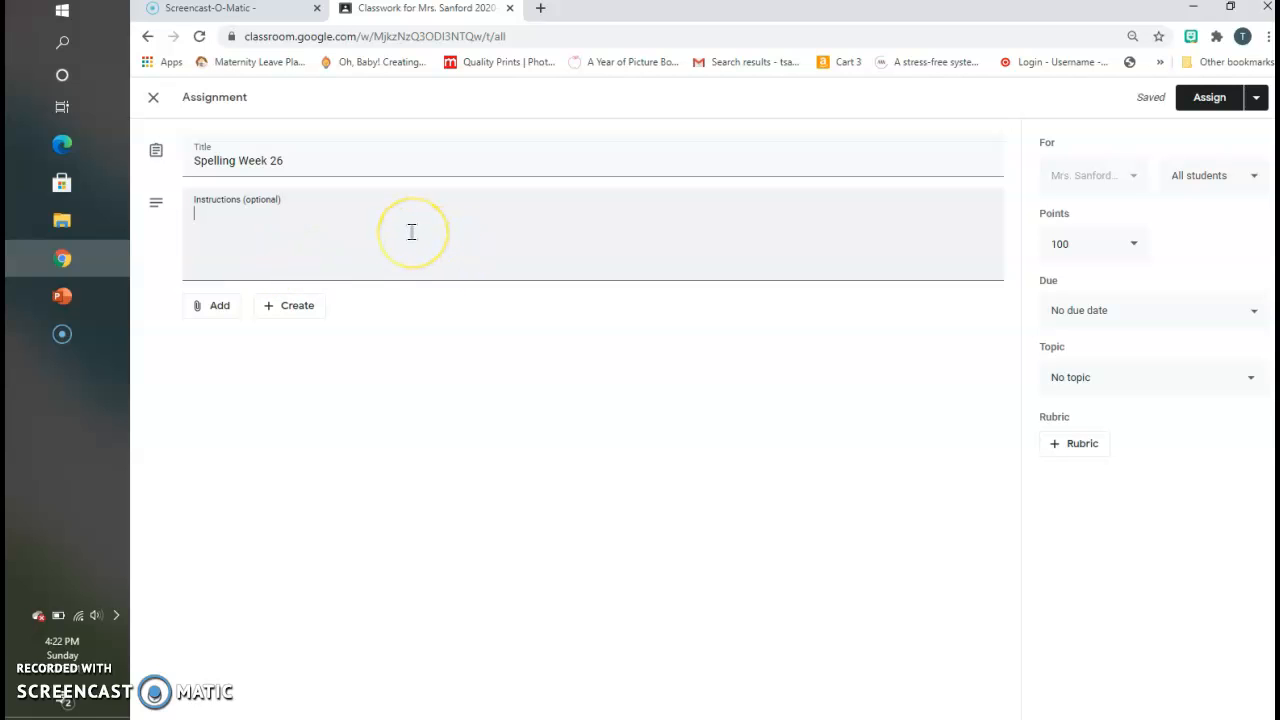
Step: Attach the "Spelling 26" Google Slides file from Google Drive to the assignment
click(212, 310)
click(241, 340)
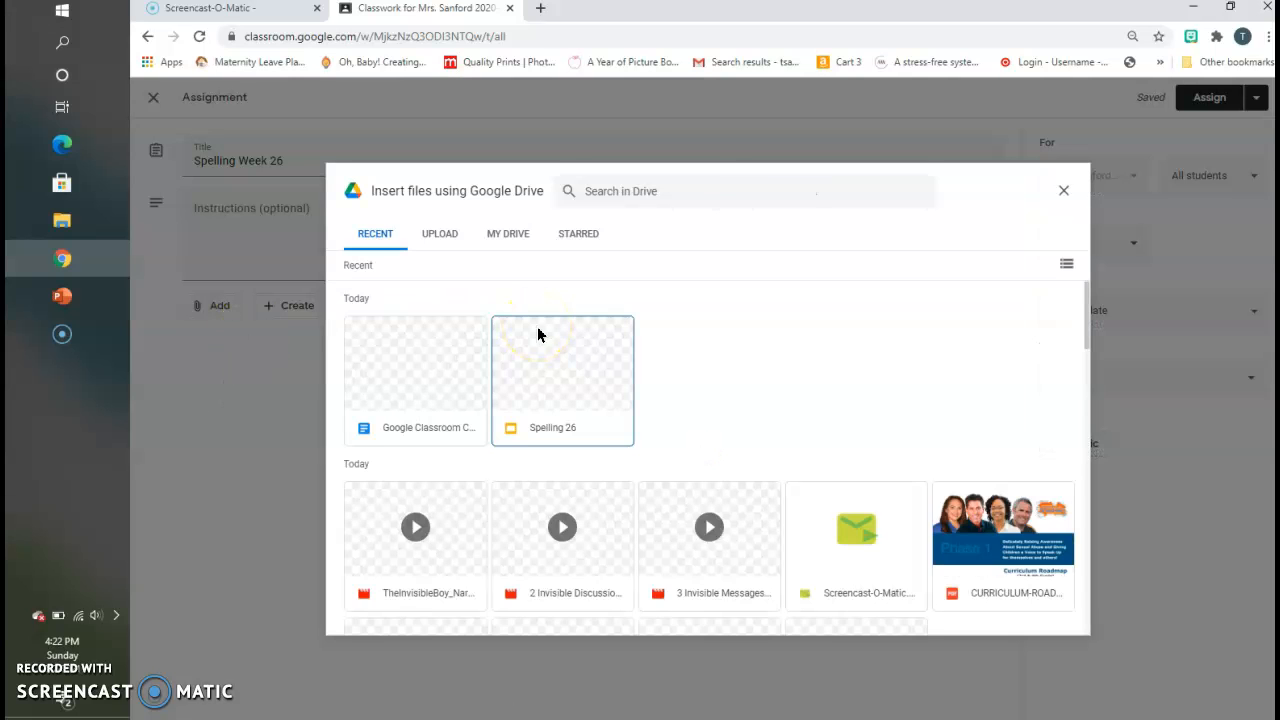
click(581, 365)
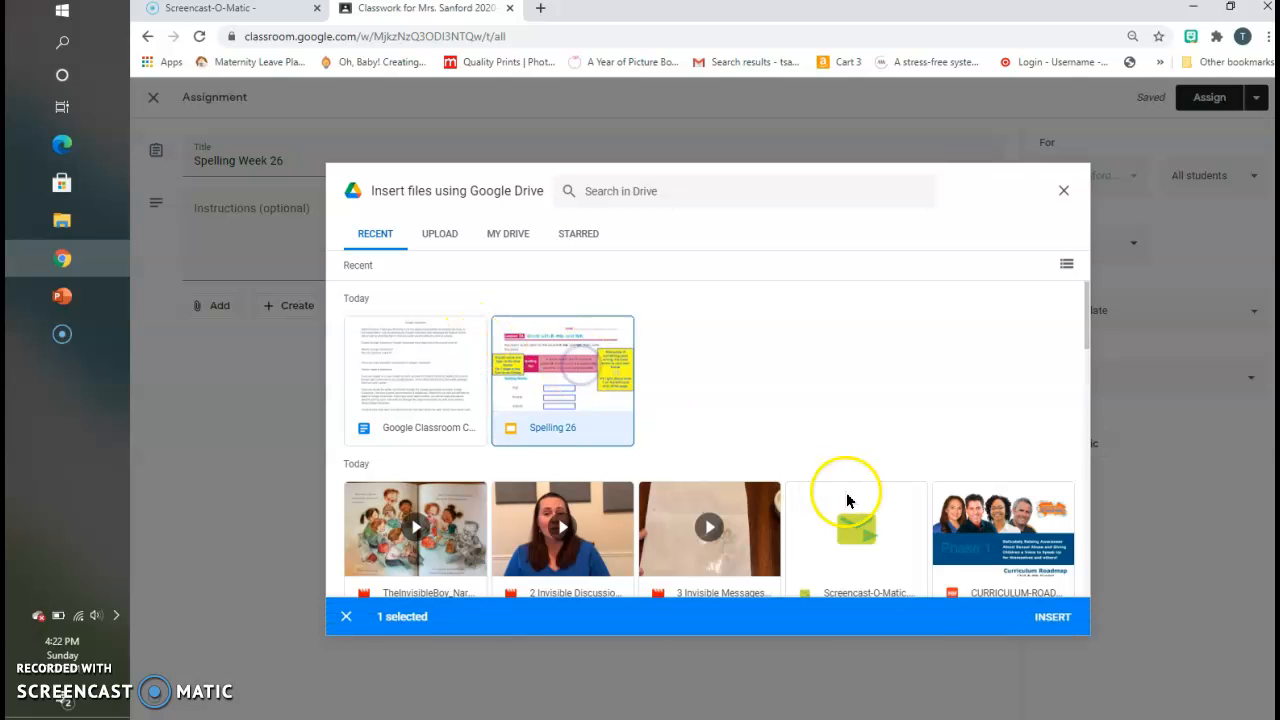
click(1052, 617)
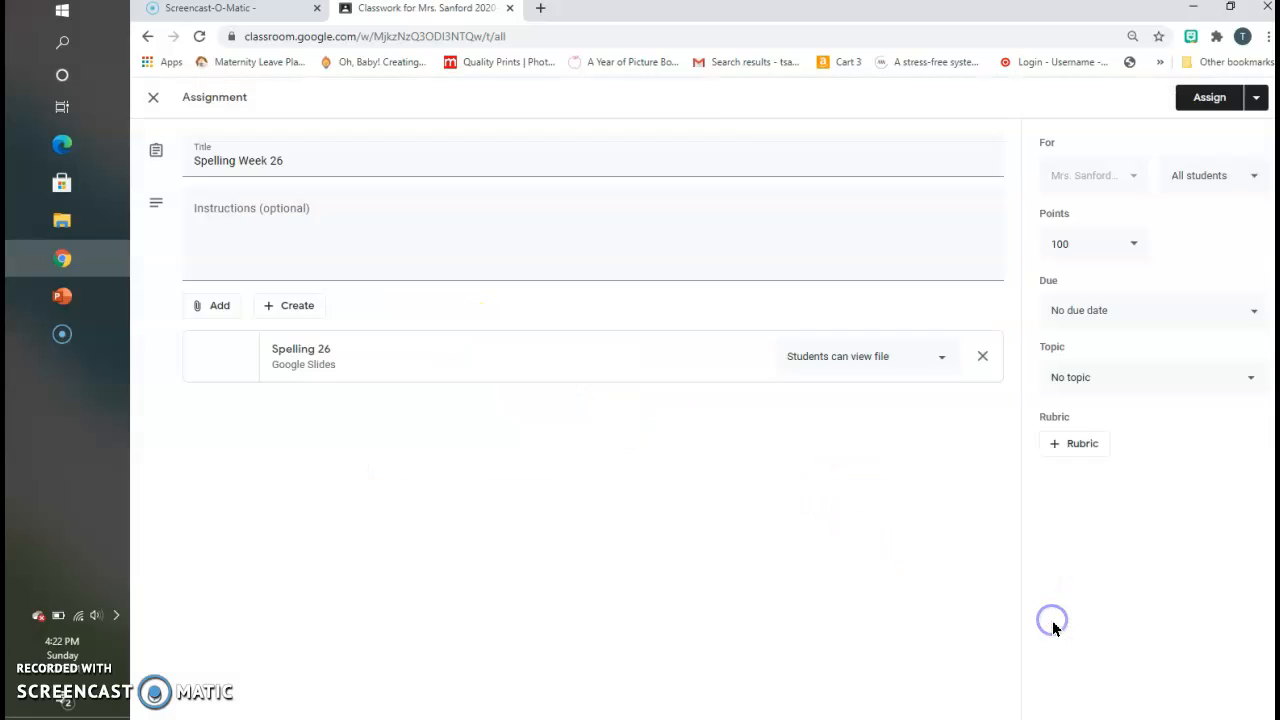
Step: Set the attached Spelling 26 file to "Make a copy for each student"
click(980, 298)
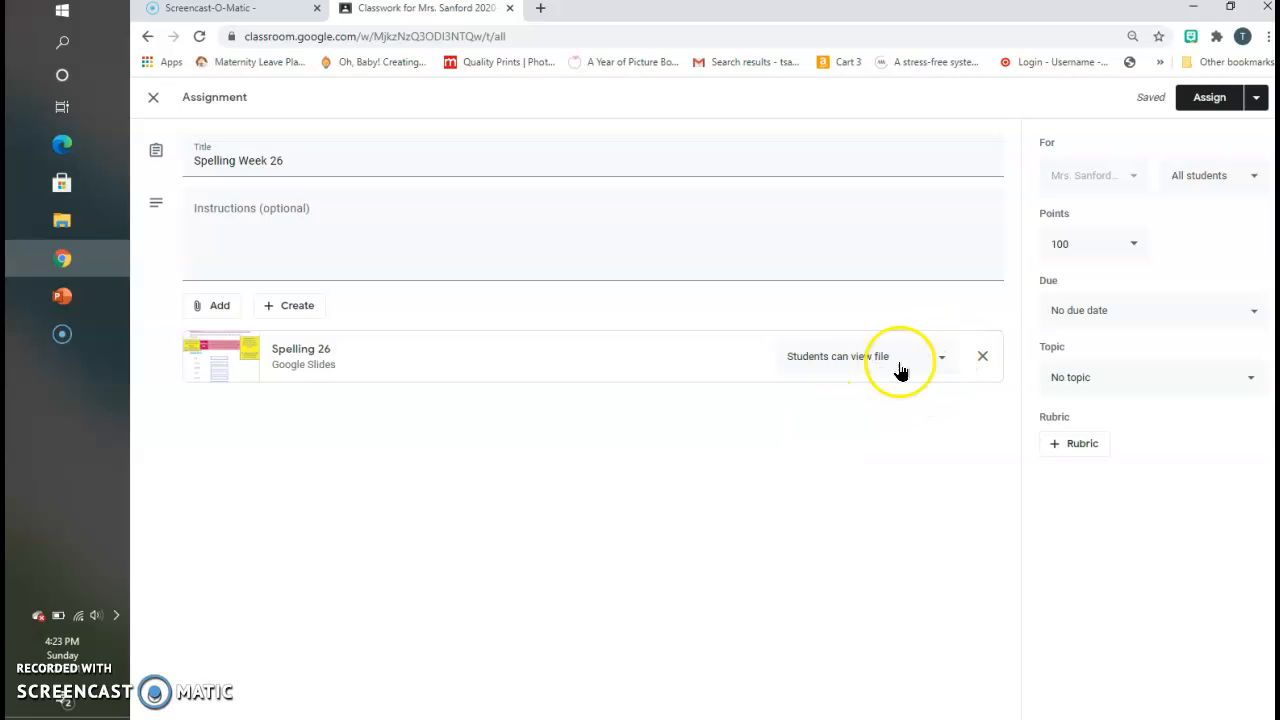
click(941, 366)
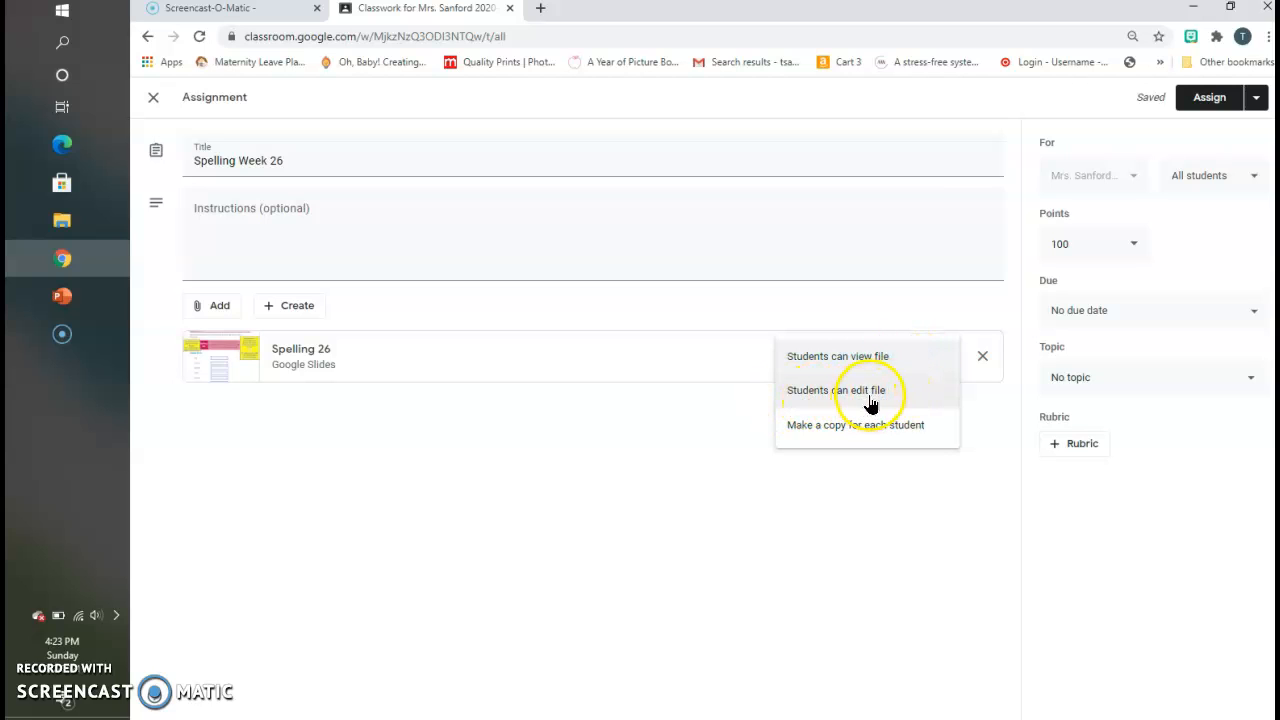
click(819, 428)
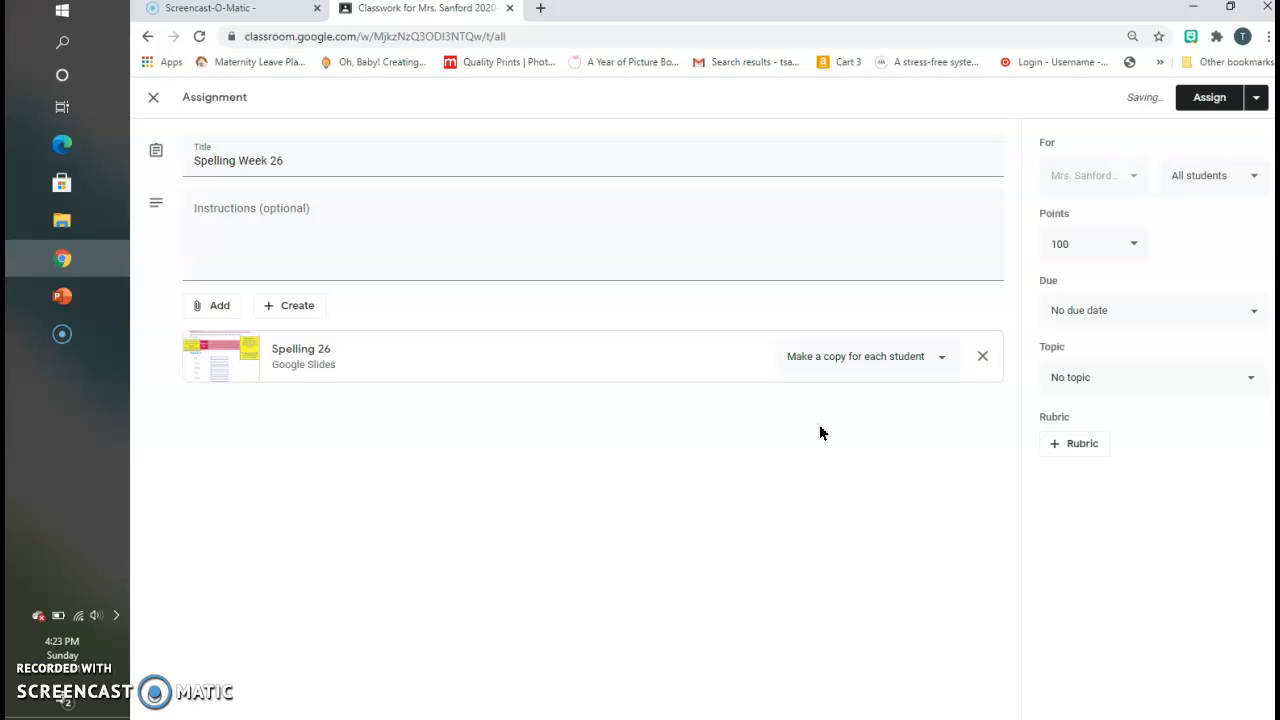